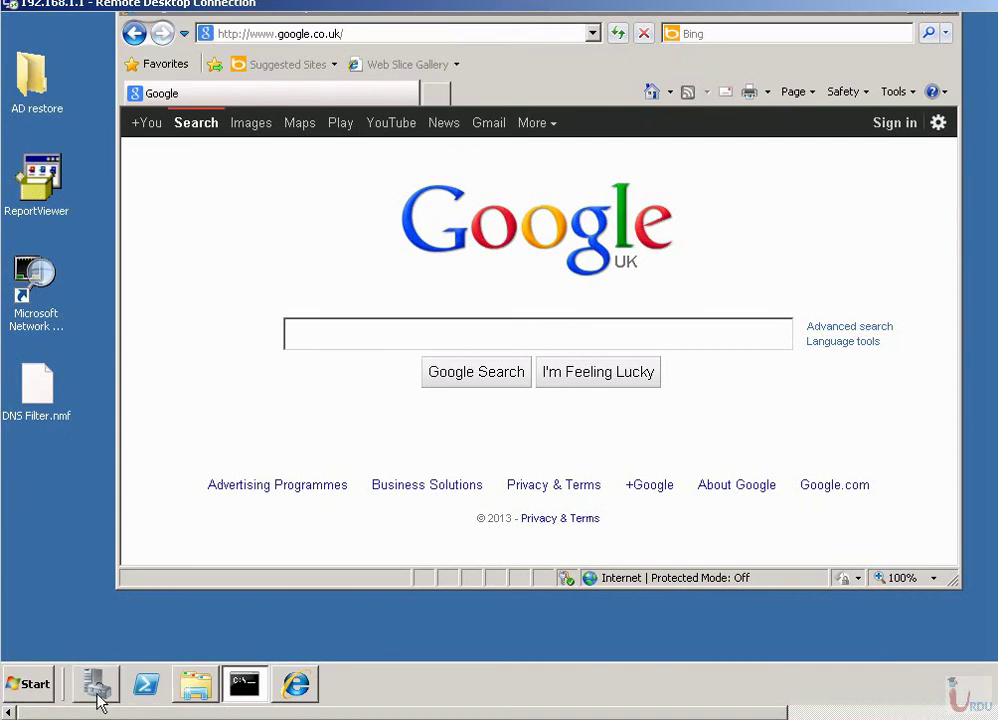
# - Open the server's adapter settings from the Network and Sharing Center in Control Panel
pyautogui.click(36, 686)
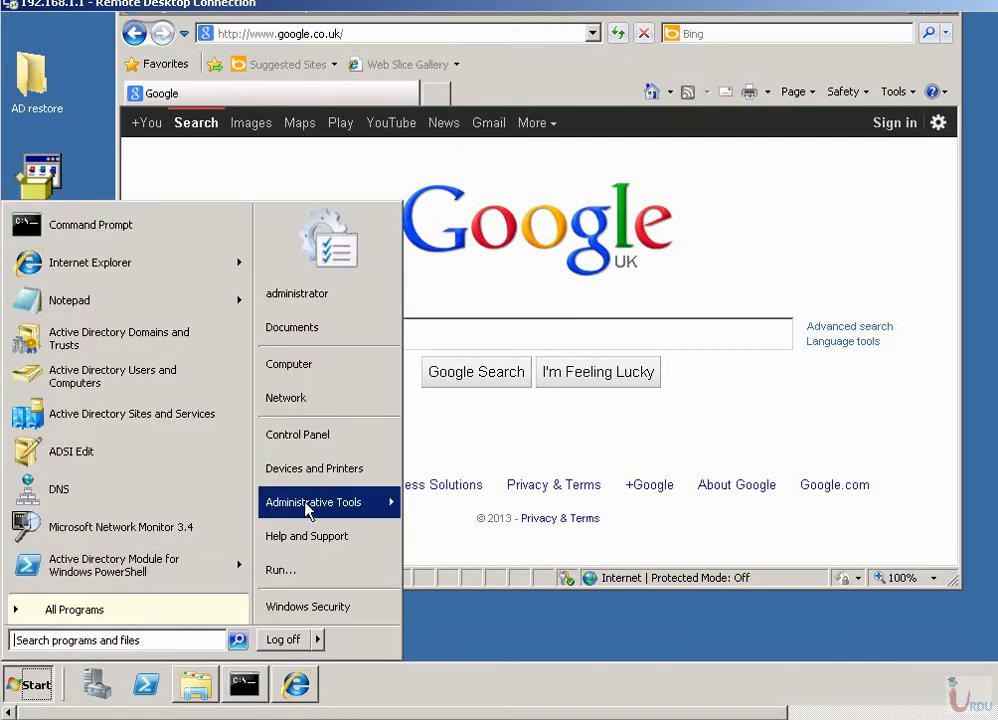
pyautogui.moveTo(306, 510)
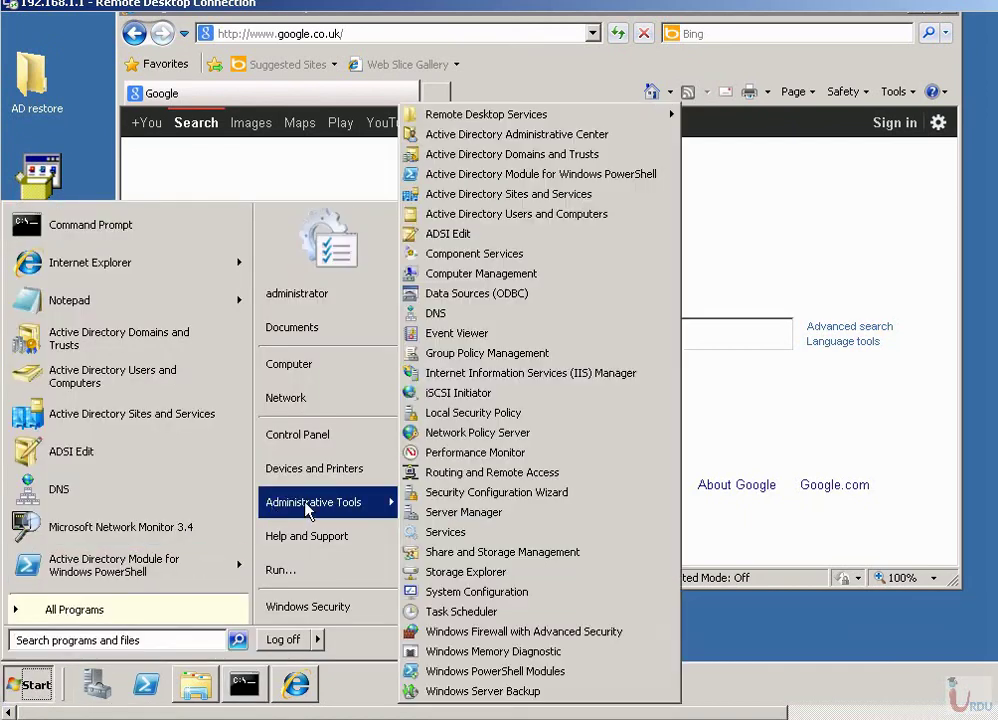
pyautogui.click(312, 437)
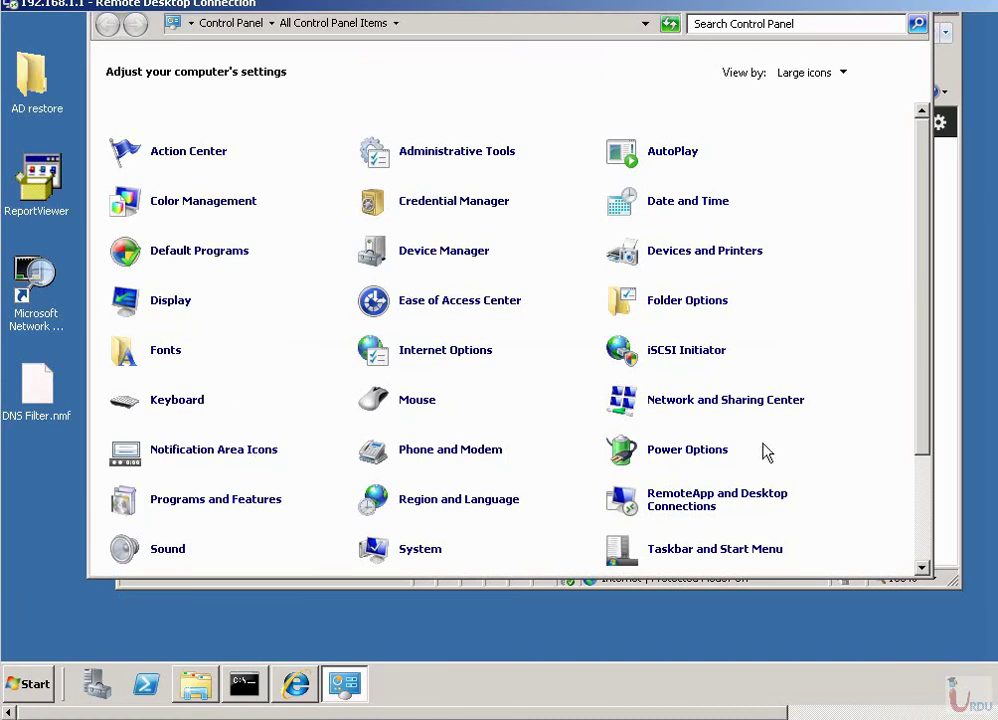
pyautogui.click(708, 401)
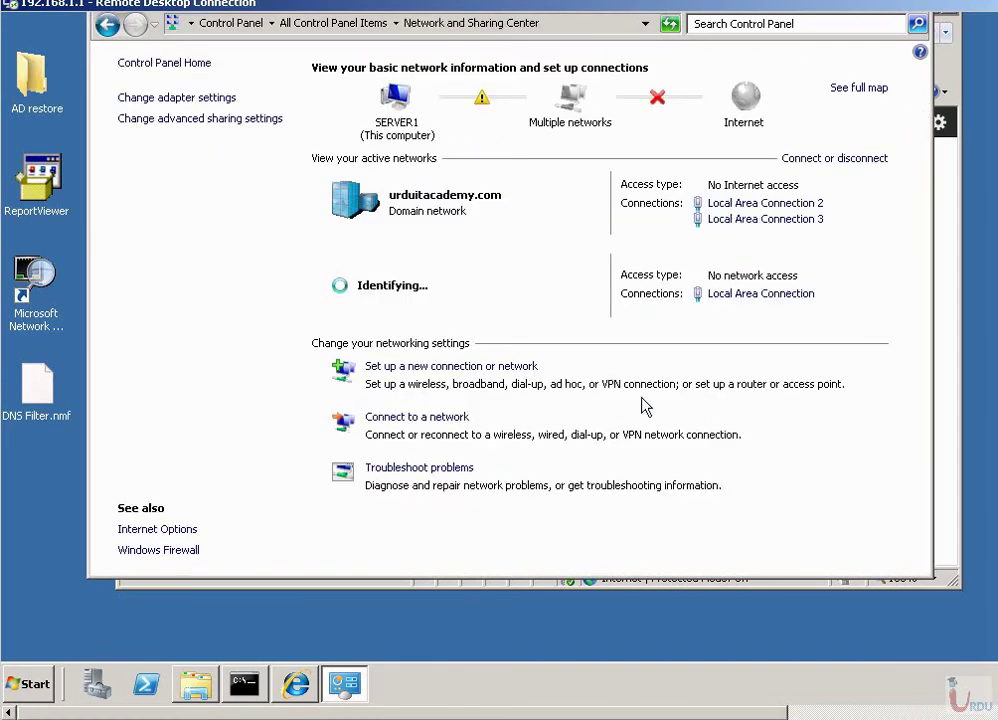
pyautogui.click(190, 98)
pyautogui.click(219, 118)
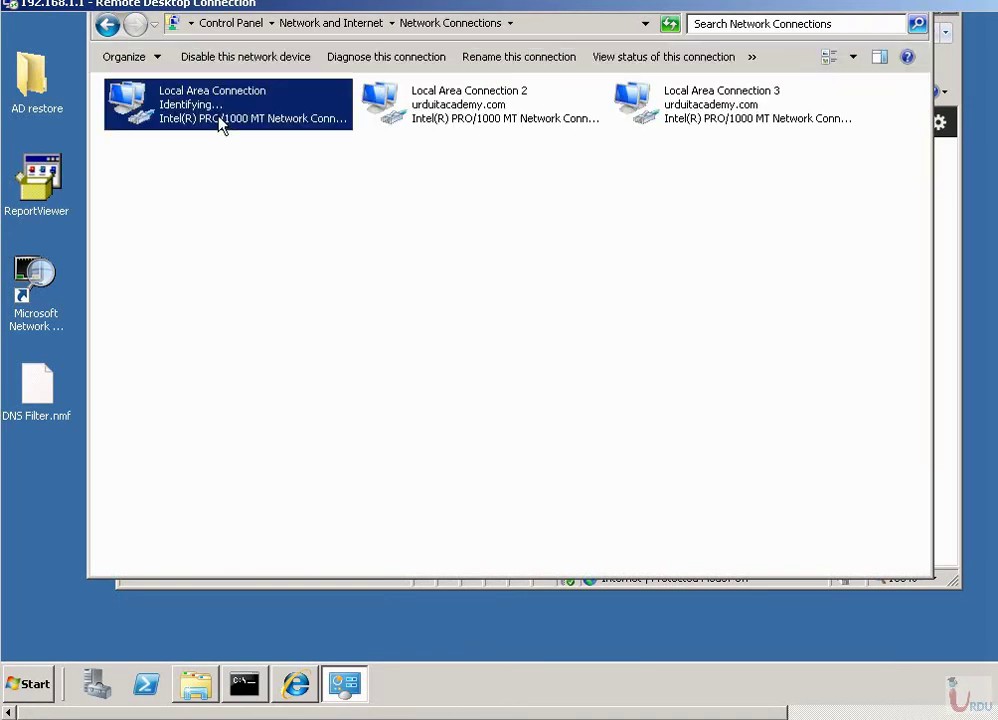
# - Check the Microsoft Network Monitor 3 Driver entry in the properties of Local Area Connection, and close the network windows
pyautogui.rightClick(219, 118)
pyautogui.click(296, 278)
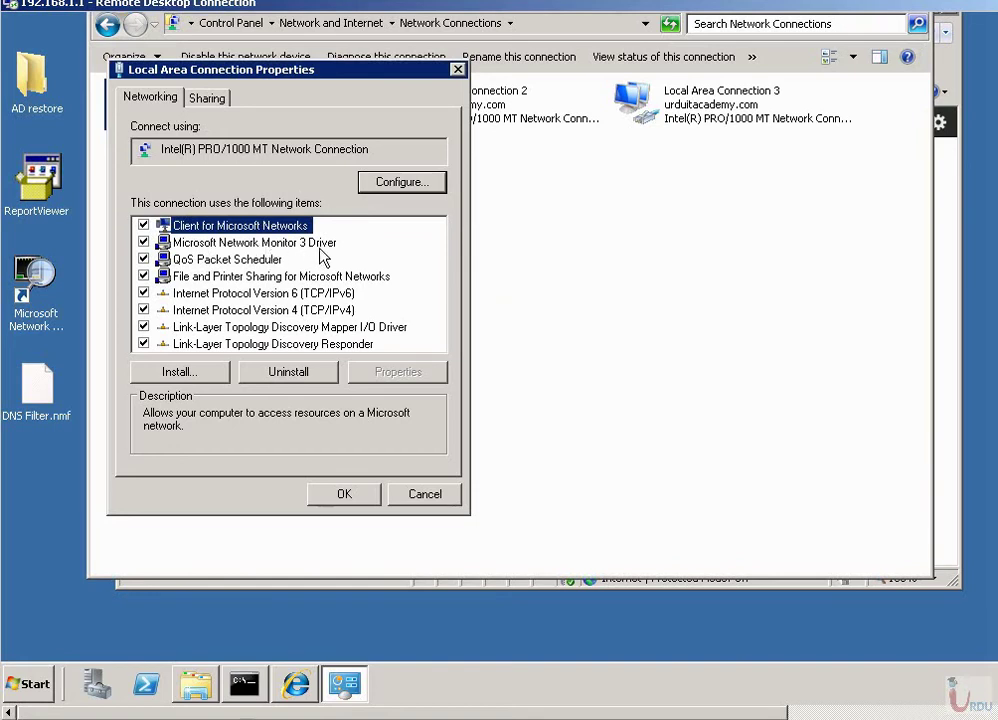
pyautogui.click(247, 245)
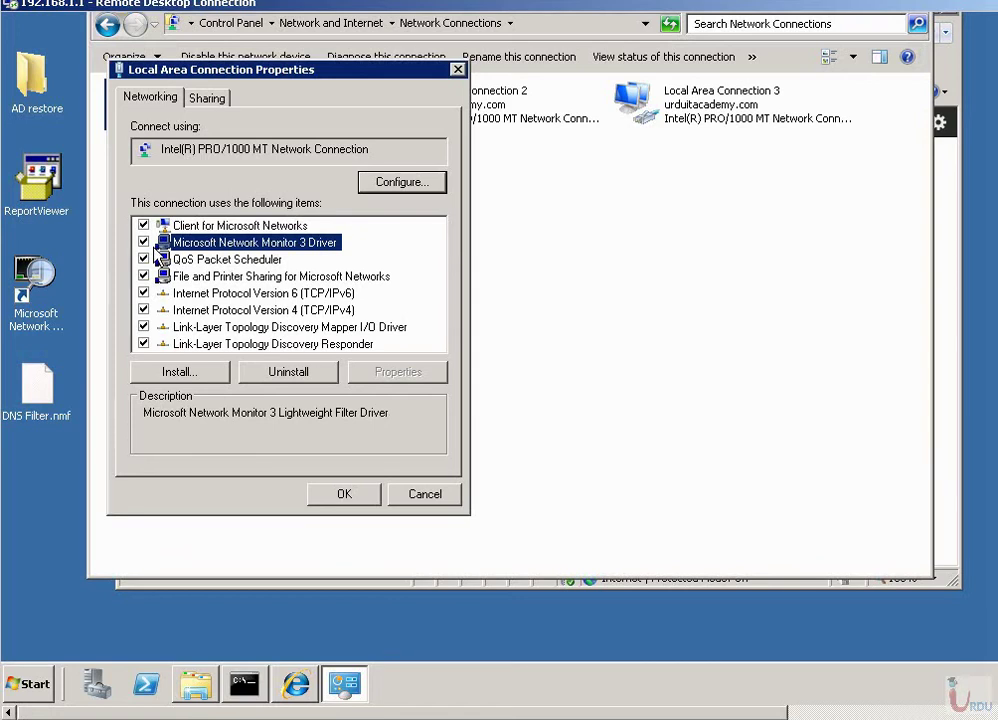
pyautogui.click(341, 494)
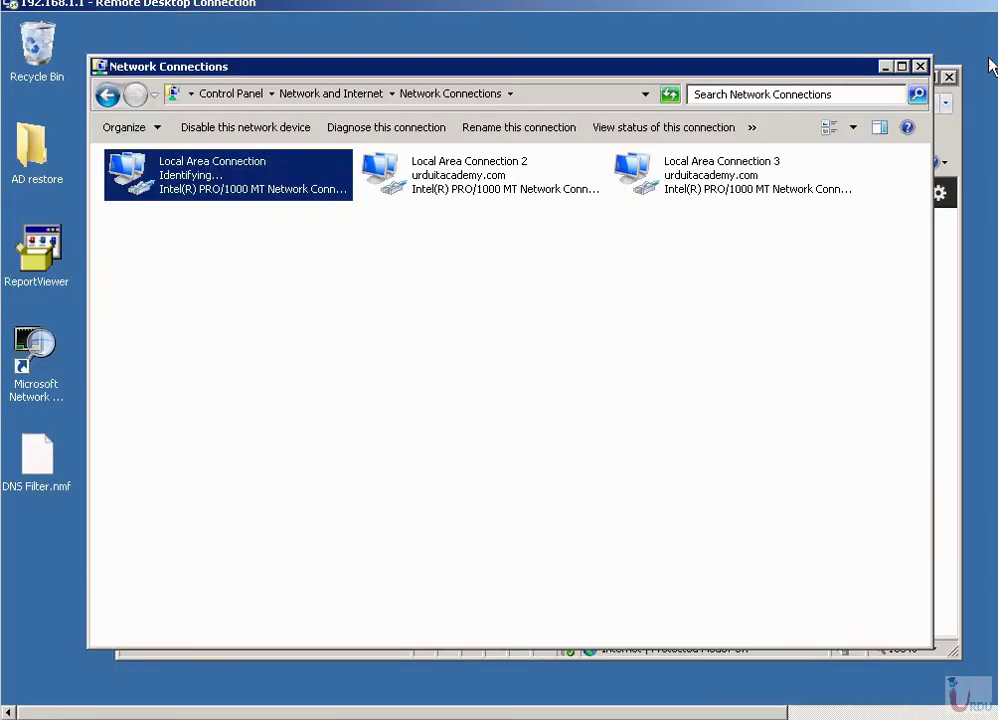
pyautogui.click(922, 63)
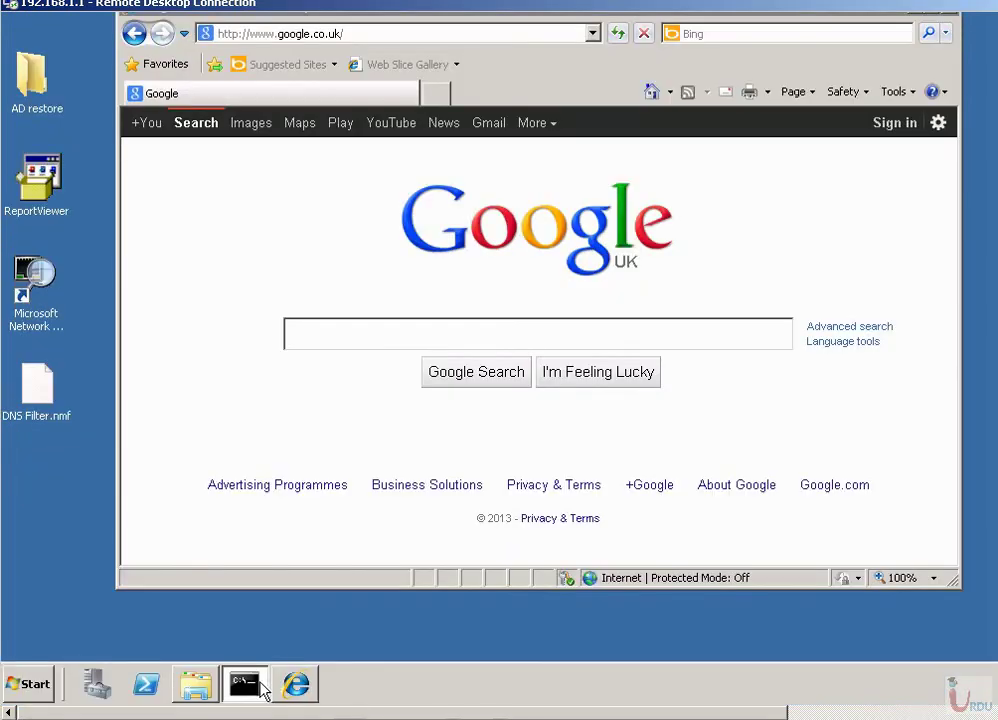
# - Launch Microsoft Network Monitor 3.4, shift its window for a better view, and look over the welcome text
pyautogui.doubleClick(37, 316)
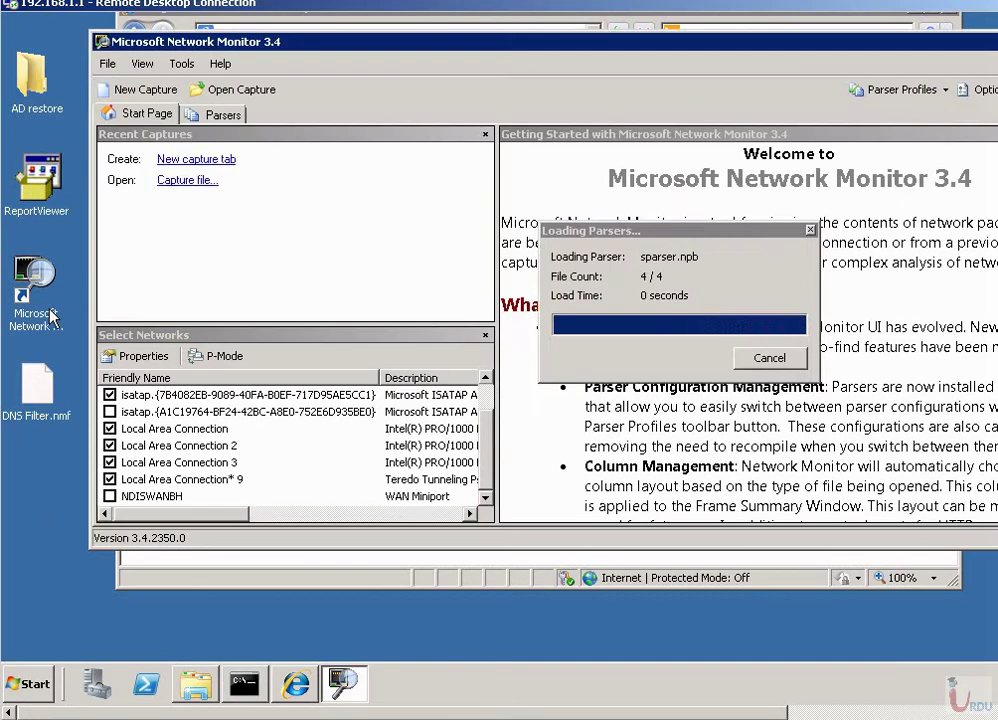
pyautogui.moveTo(450, 48); pyautogui.dragTo(403, 58)
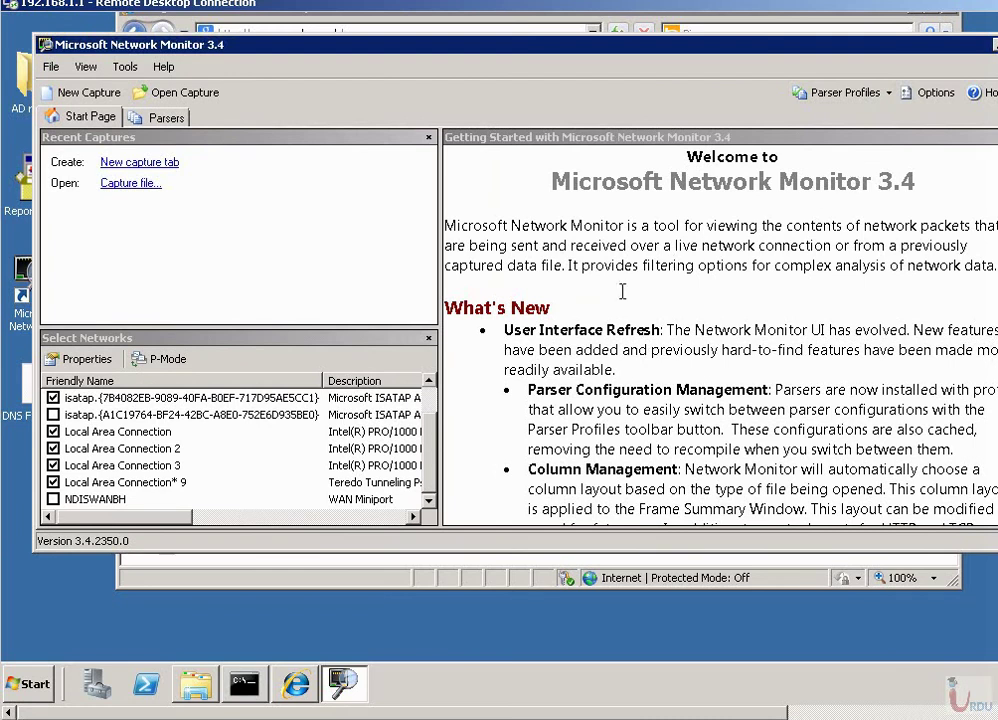
pyautogui.moveTo(511, 226); pyautogui.dragTo(727, 468)
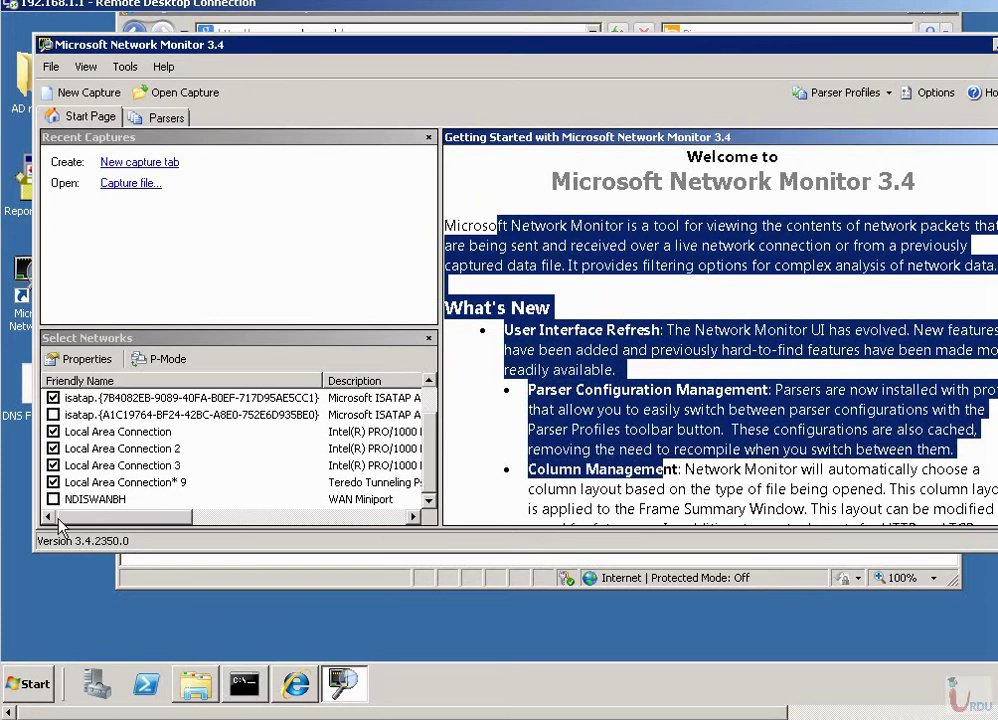
# - Leave only Local Area Connection selected for capture, clearing the other local area connections, the isatap adapters and the 6TO4 Adapter
pyautogui.click(53, 482)
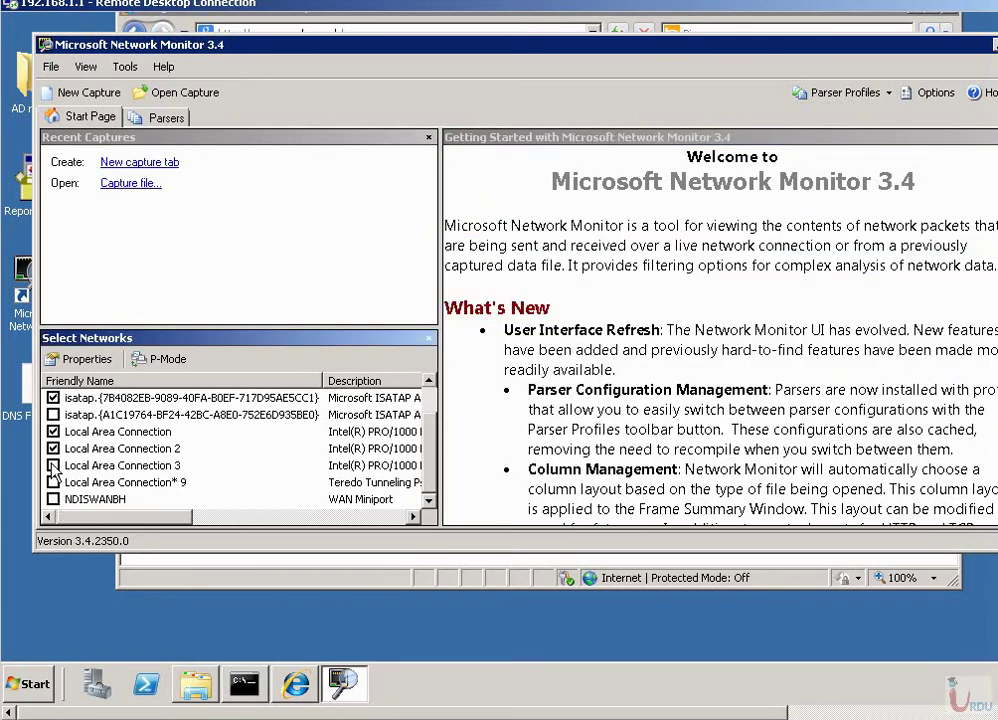
pyautogui.click(53, 465)
pyautogui.click(53, 448)
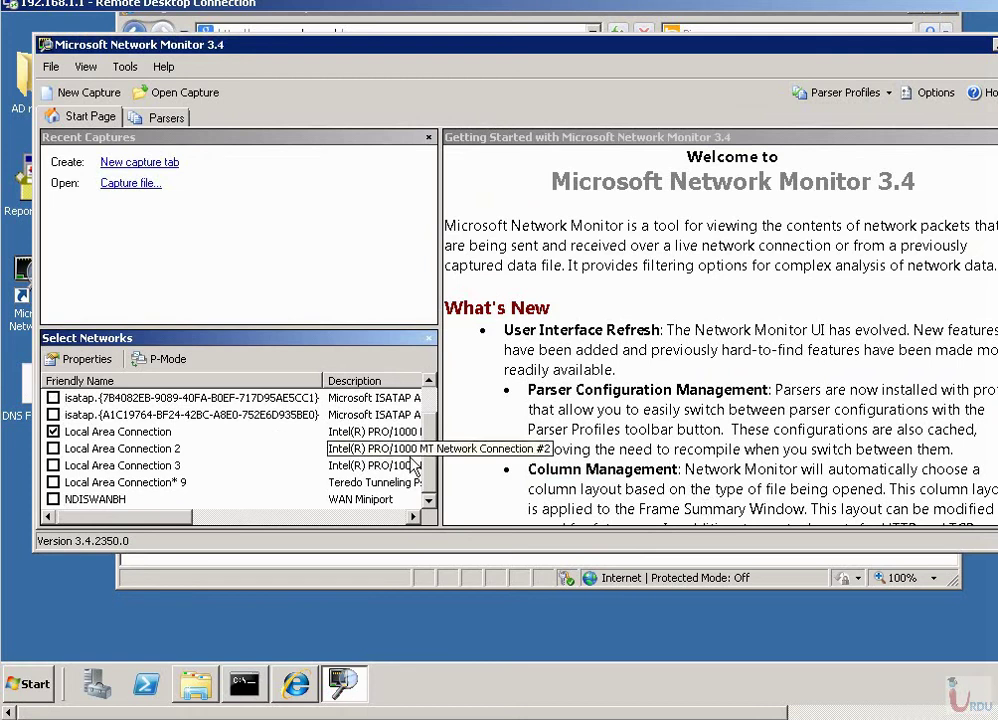
pyautogui.scroll(1, 432, 428)
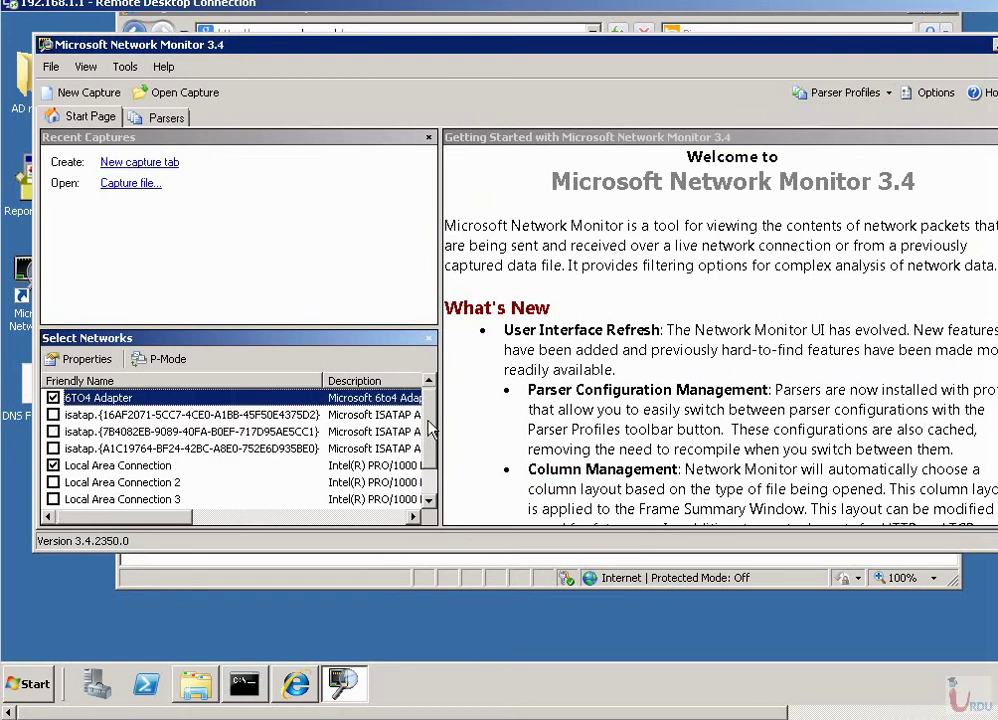
pyautogui.click(53, 397)
pyautogui.scroll(-1, 430, 481)
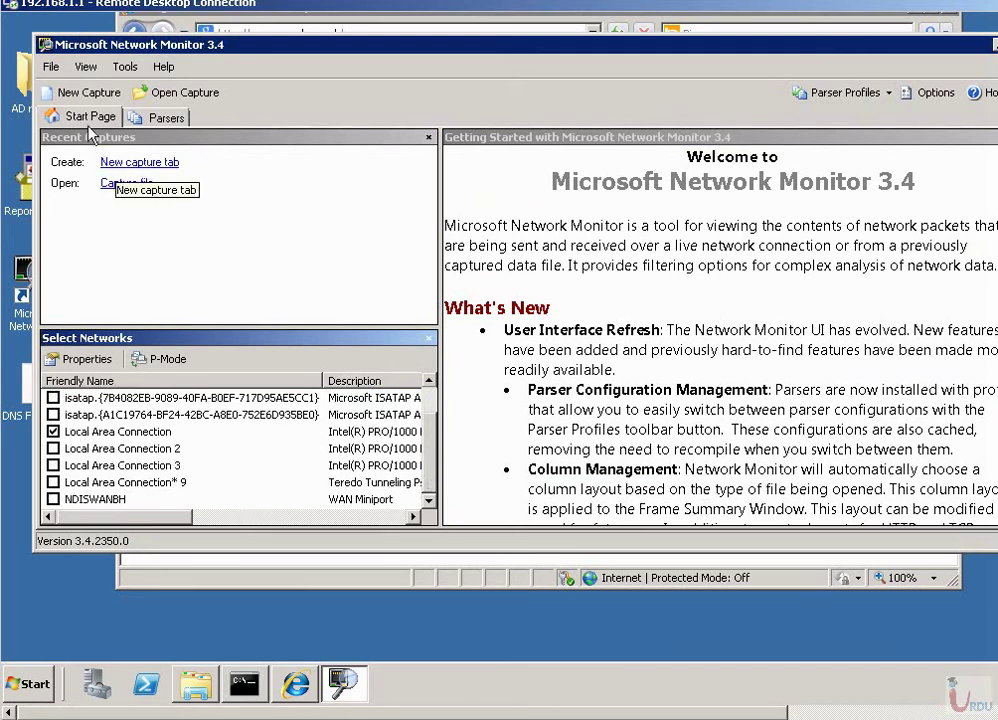
# - Create a new capture and start capturing traffic
pyautogui.click(85, 94)
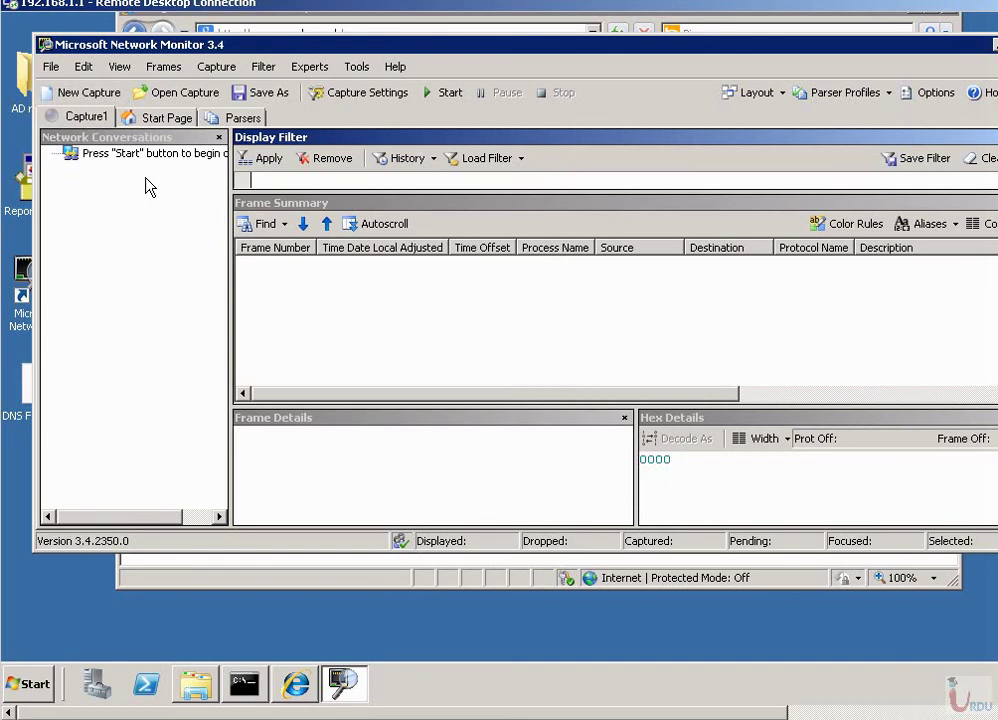
pyautogui.click(443, 92)
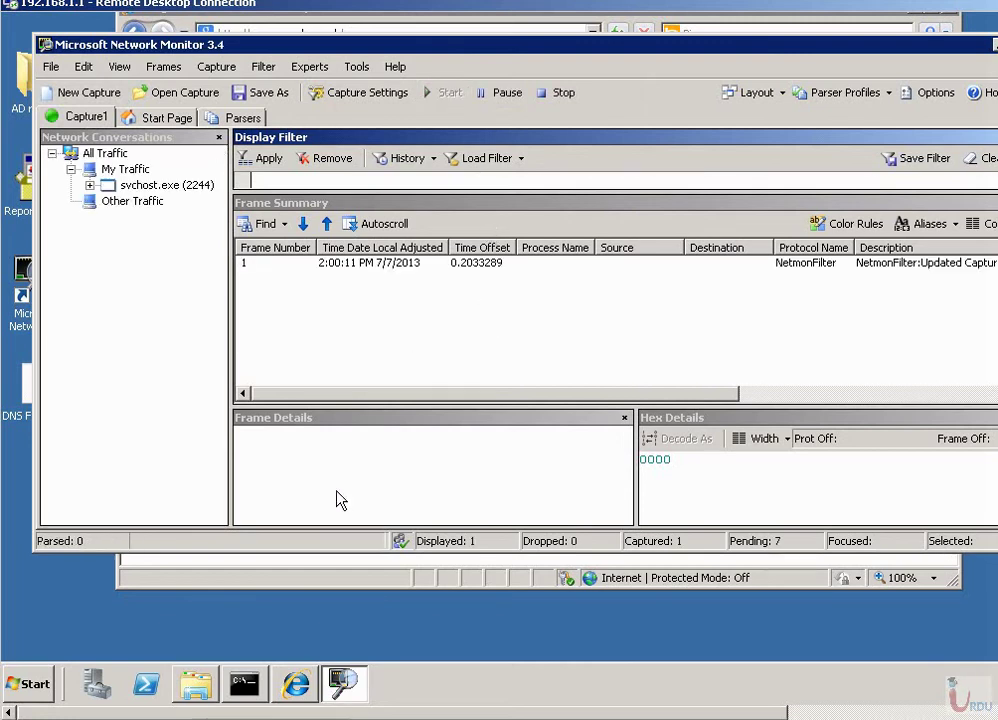
# - Switch to Internet Explorer and generate web traffic by visiting bing.com and google.com
pyautogui.click(289, 577)
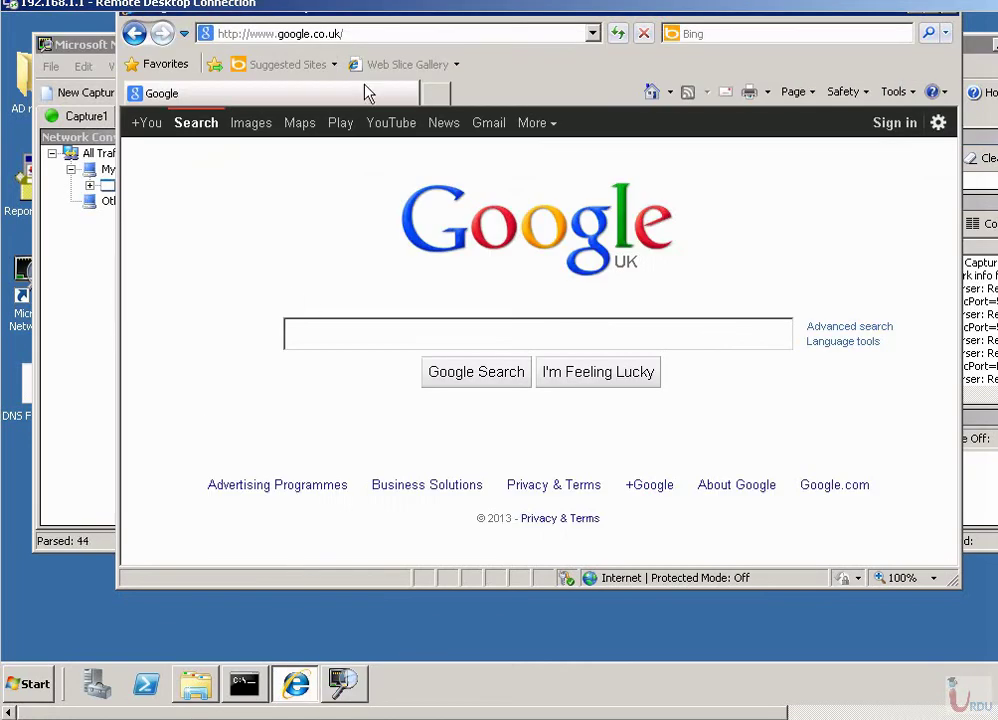
pyautogui.click(345, 34)
pyautogui.write('bing.com')
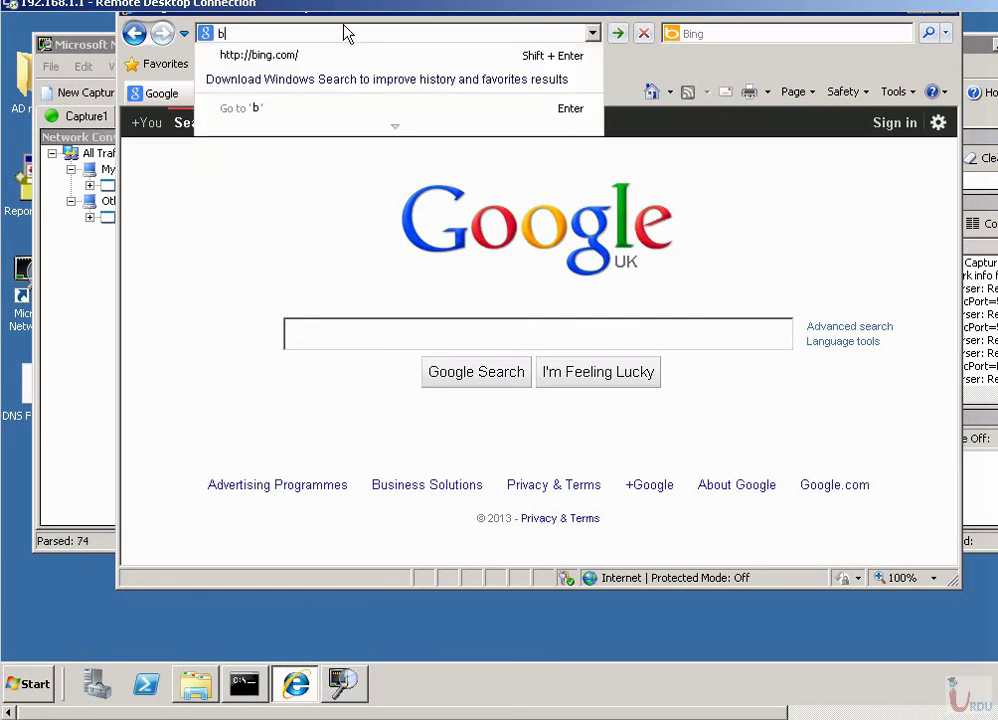
pyautogui.press('Return')
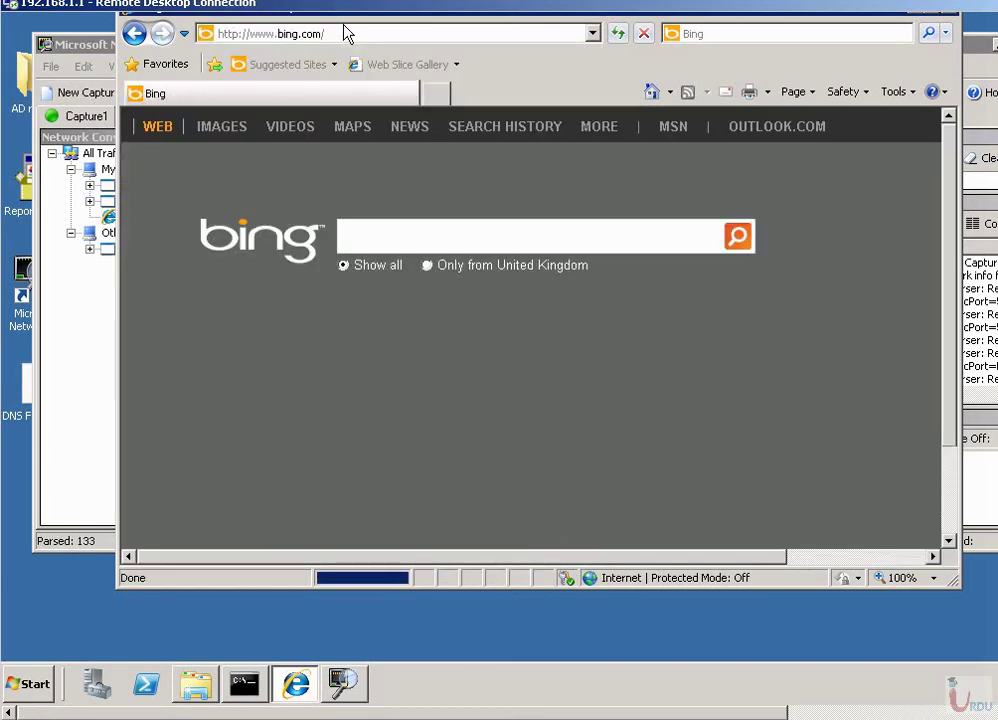
pyautogui.click(360, 38)
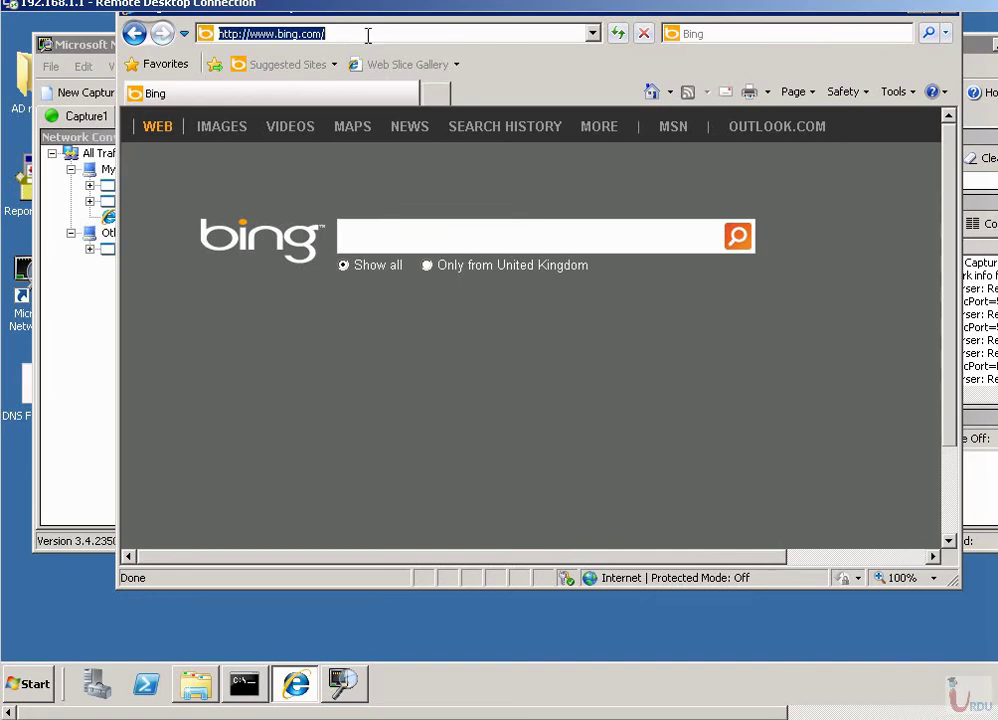
pyautogui.write('googl')
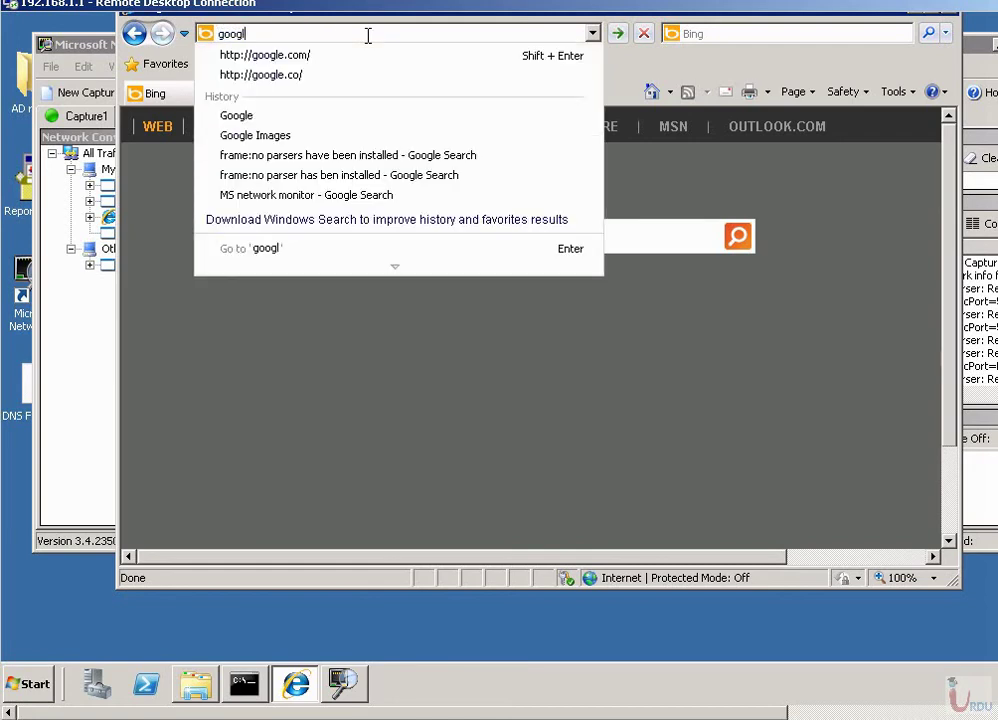
pyautogui.write('e.com')
pyautogui.press('Return')
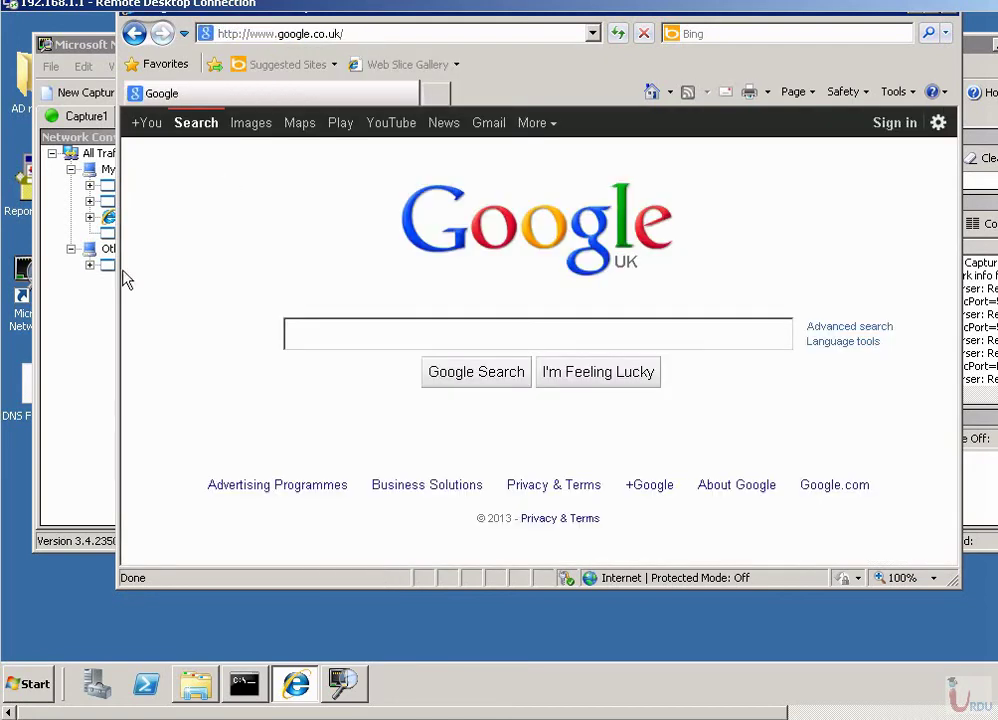
# - Switch back to Network Monitor and pause the running capture
pyautogui.click(93, 305)
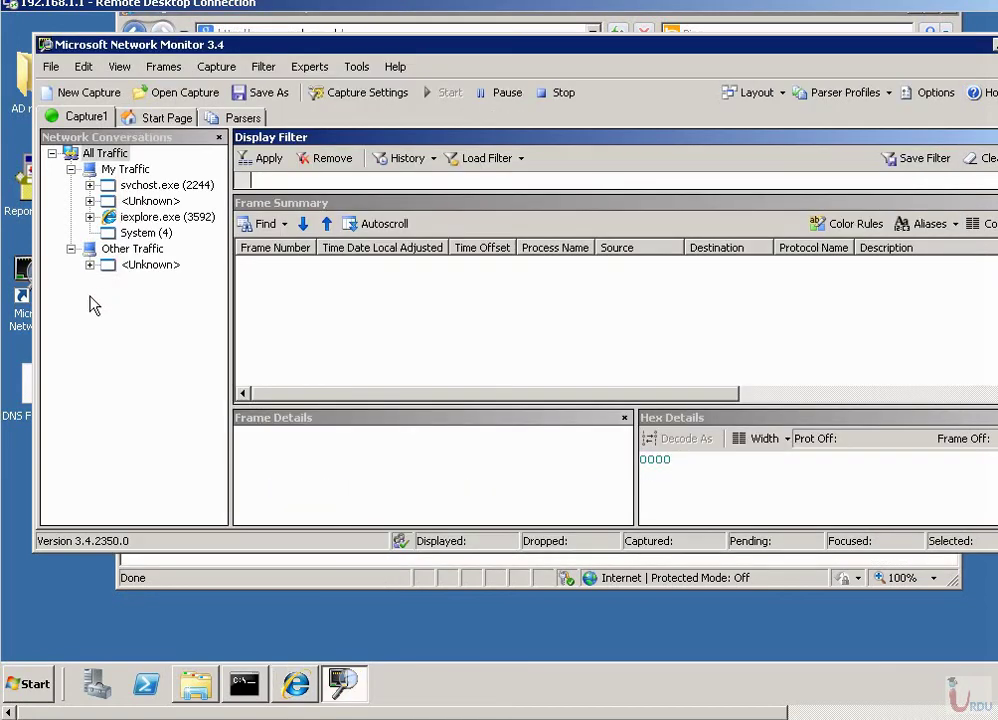
pyautogui.click(508, 96)
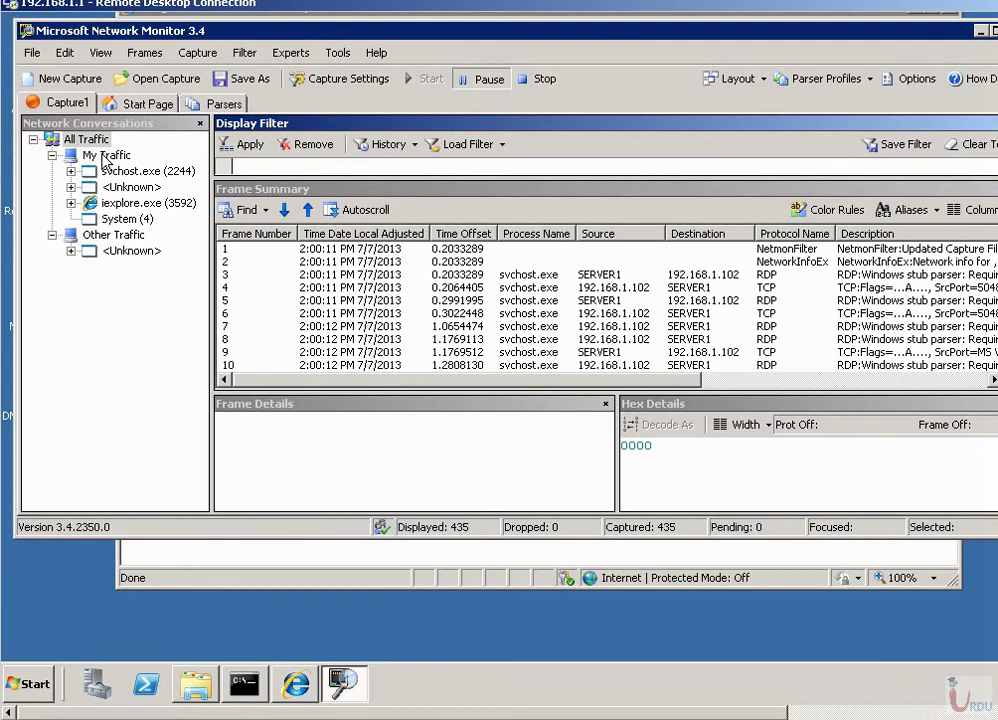
# - Examine captured frames of the svchost.exe and <Unknown> conversations under My Traffic, and view the alias options
pyautogui.click(110, 172)
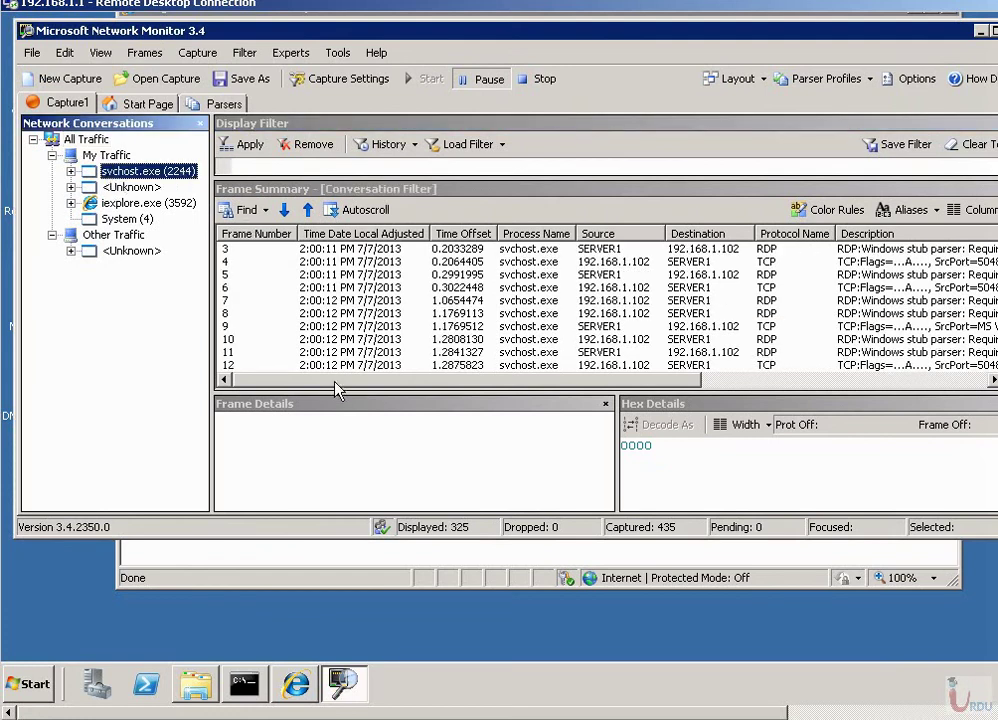
pyautogui.click(764, 288)
pyautogui.click(765, 301)
pyautogui.click(767, 314)
pyautogui.click(767, 340)
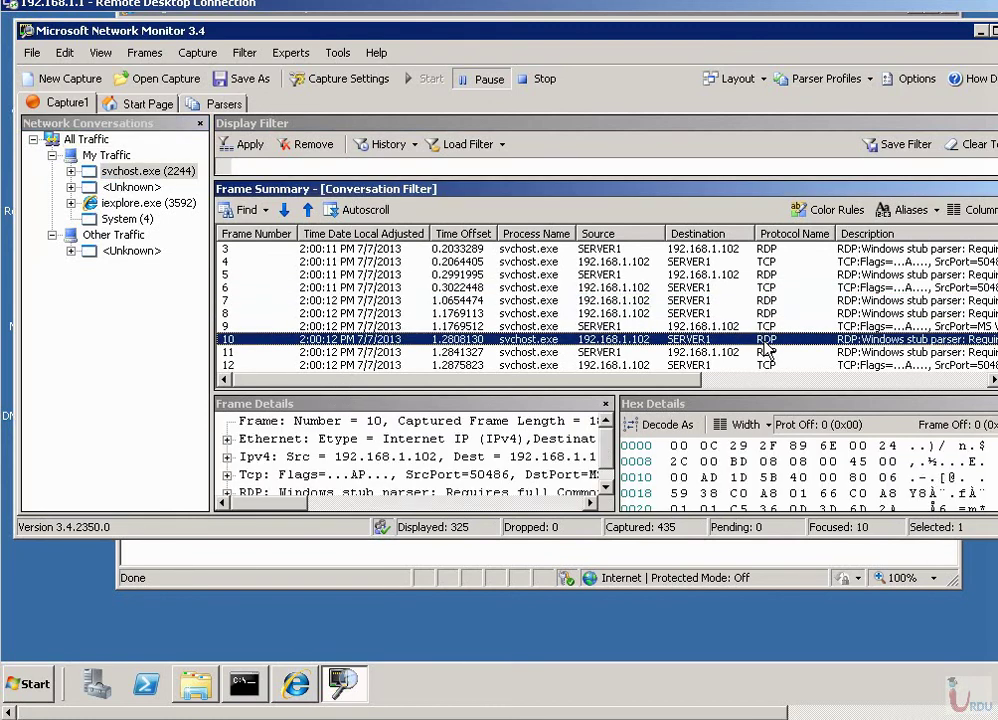
pyautogui.click(910, 210)
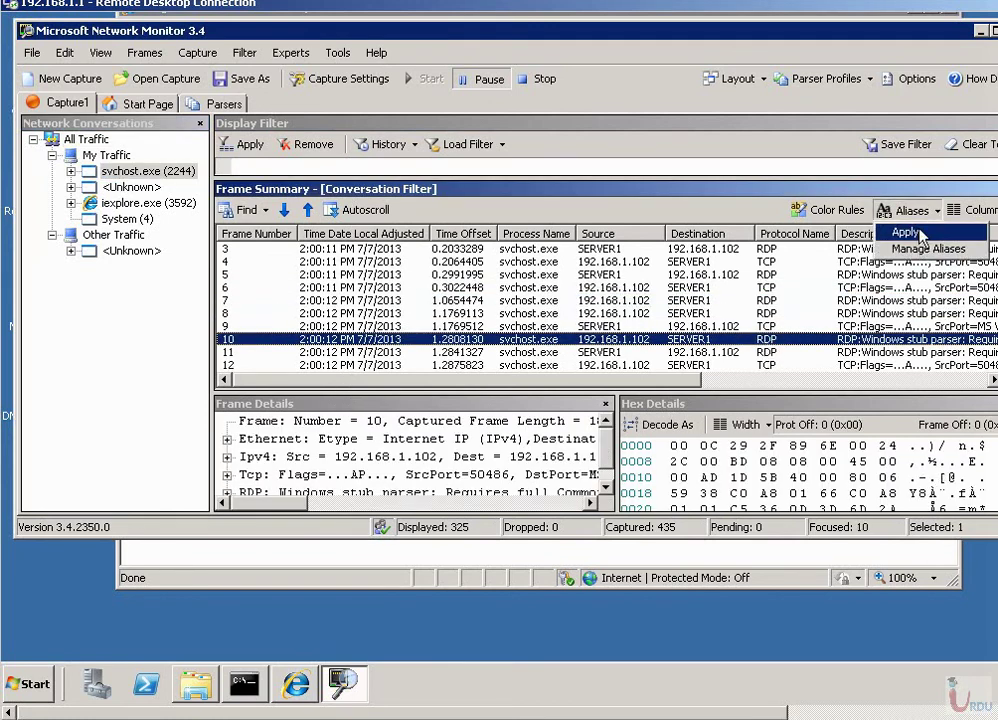
pyautogui.click(918, 236)
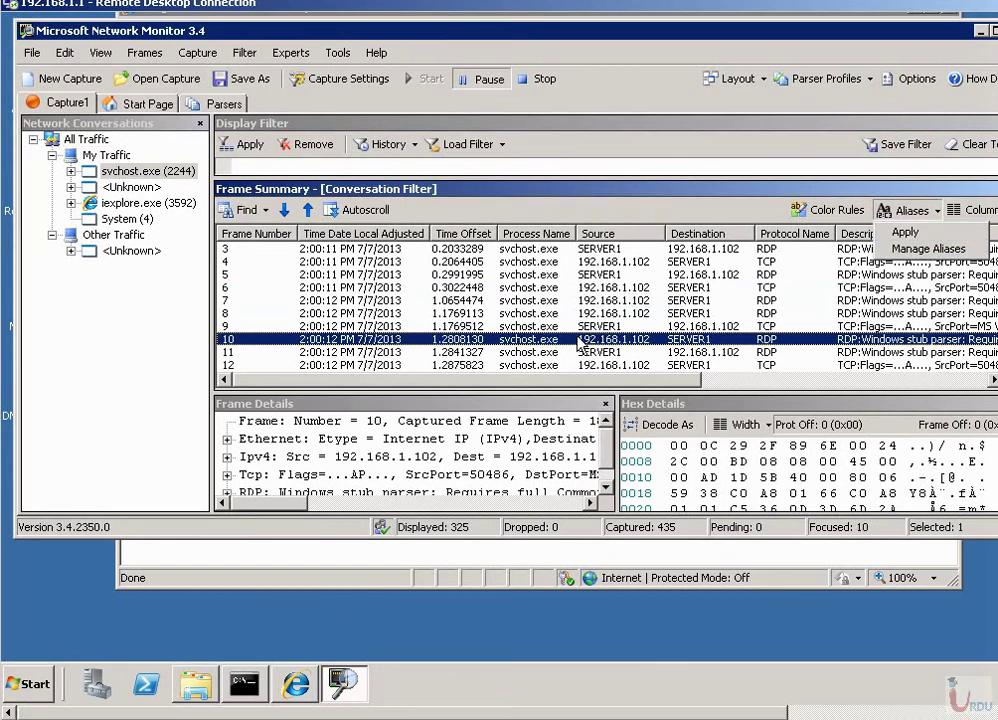
pyautogui.click(131, 187)
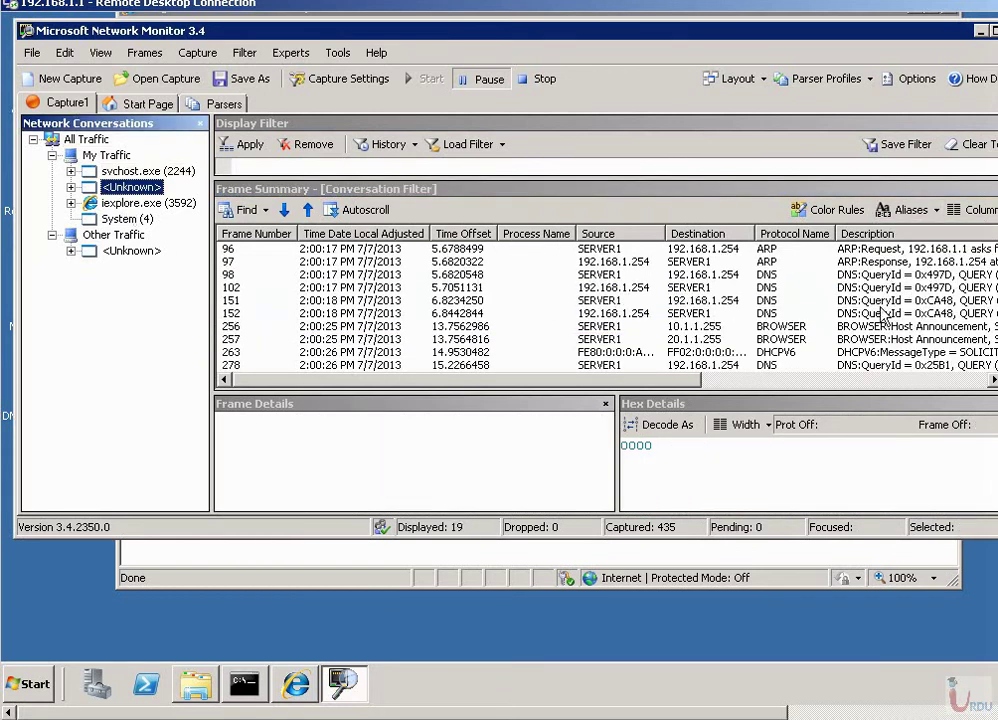
pyautogui.click(813, 287)
# - Expand the iexplore.exe conversations and inspect the details of several of their frames, including those exchanged with bing.com
pyautogui.click(145, 203)
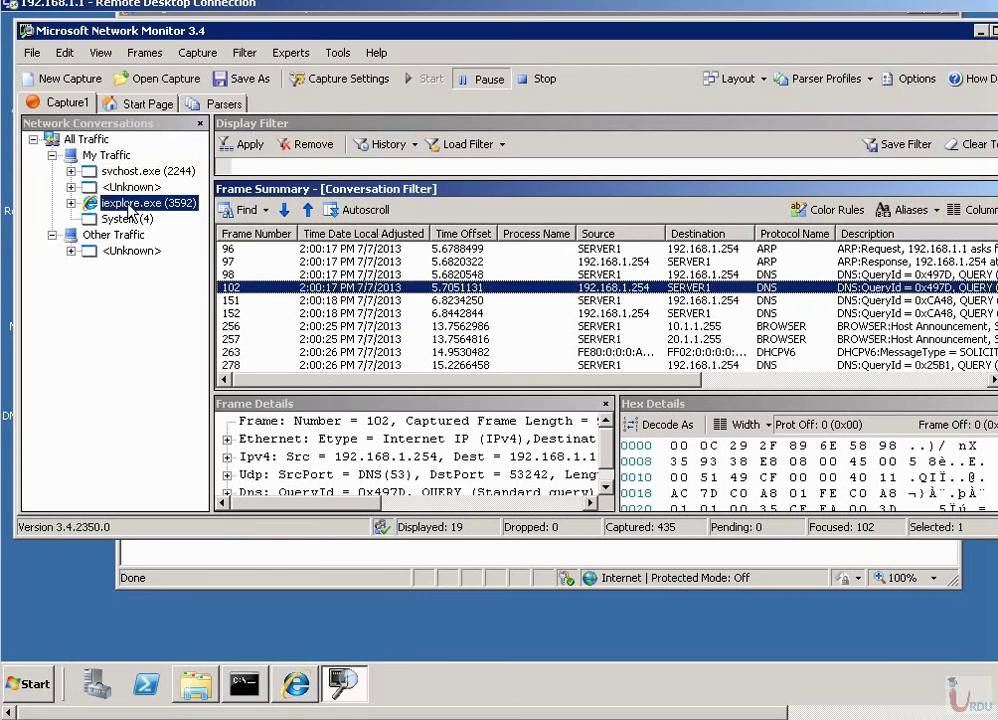
pyautogui.click(70, 203)
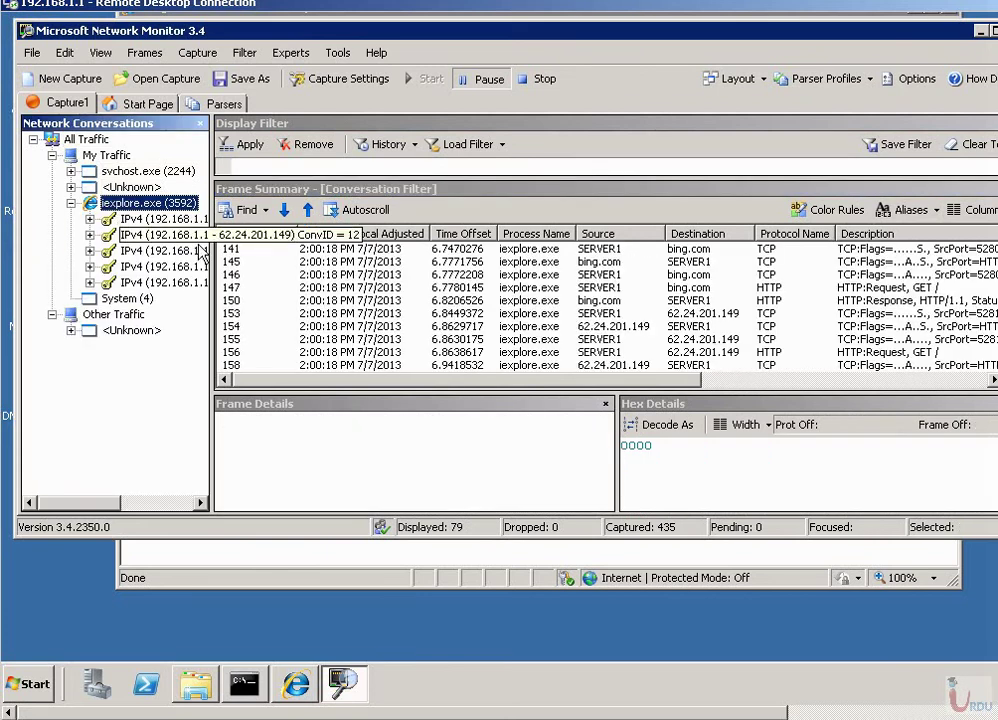
pyautogui.click(697, 250)
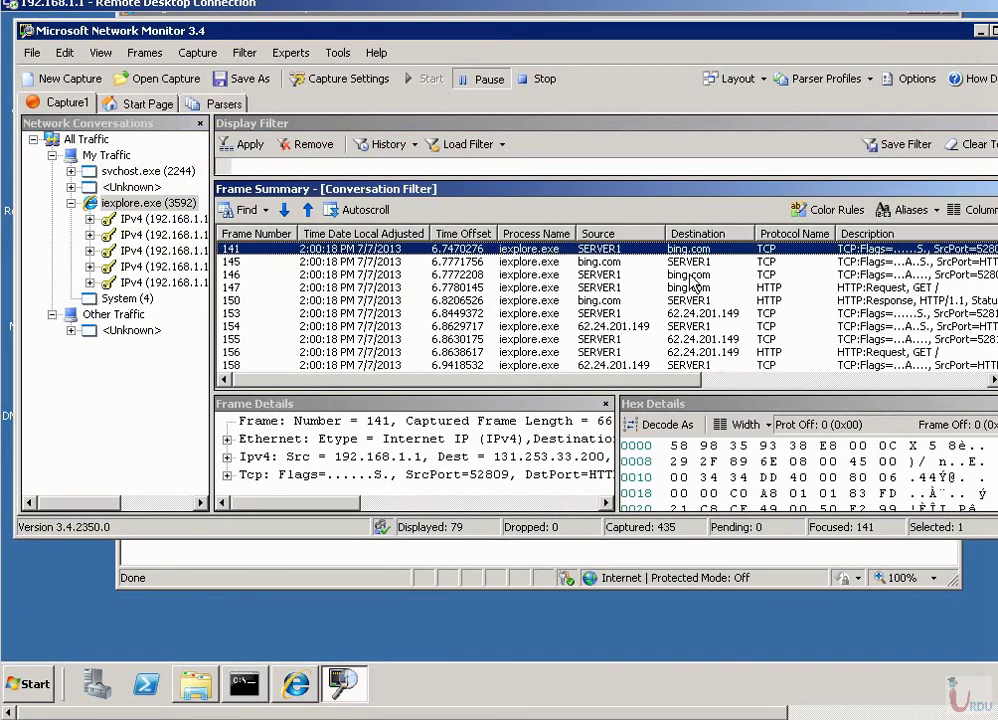
pyautogui.click(697, 275)
pyautogui.click(693, 301)
pyautogui.click(693, 326)
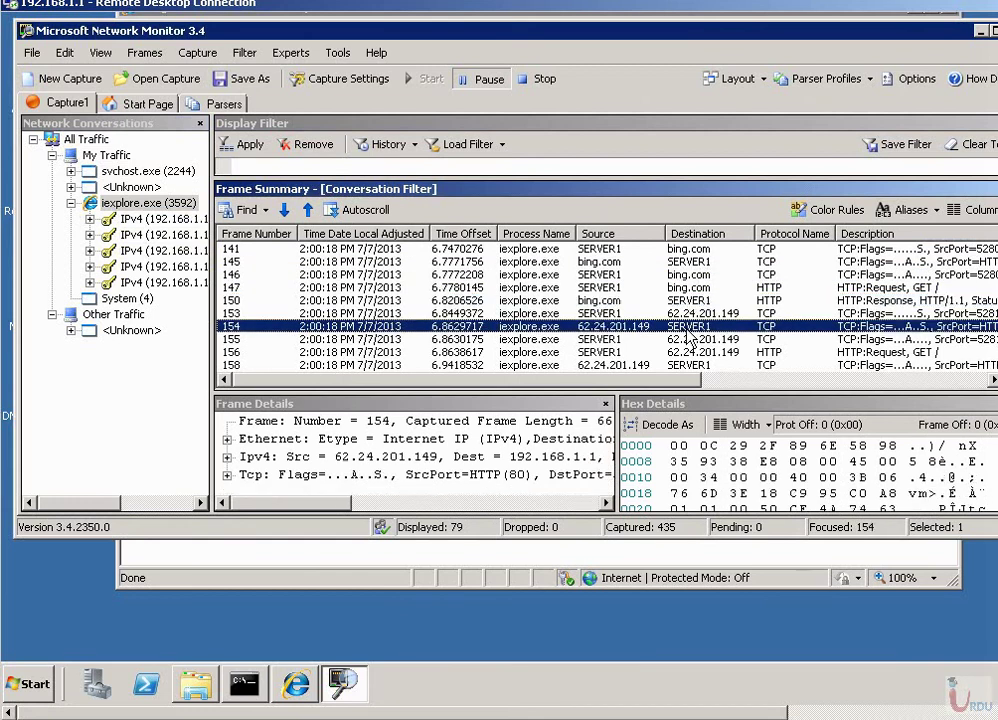
# - Widen the conversations tree, expand the iexplore.exe conversation with 131.253.33.200 to its HTTP GET level, and inspect the request frame sent to bing.com
pyautogui.click(693, 365)
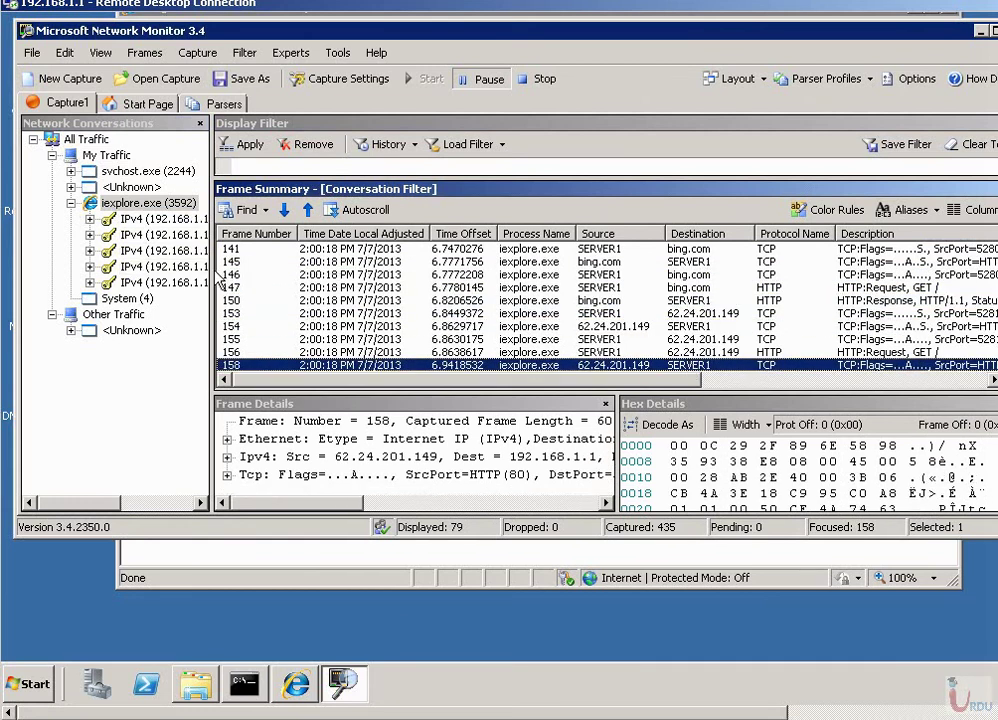
pyautogui.moveTo(217, 273); pyautogui.dragTo(281, 273)
pyautogui.click(106, 220)
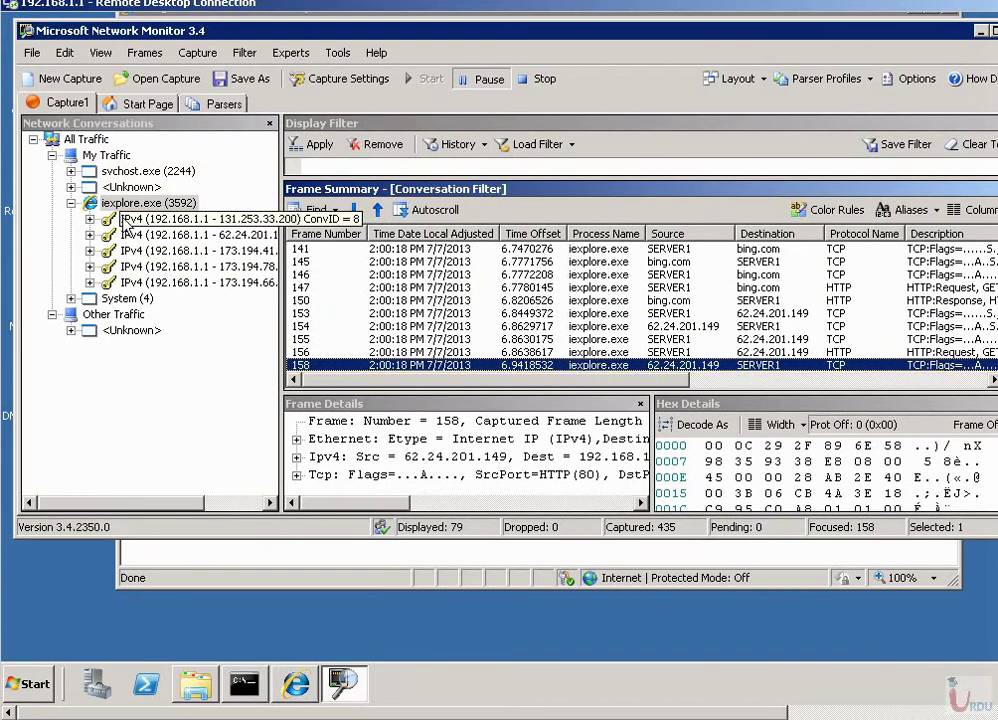
pyautogui.doubleClick(104, 222)
pyautogui.click(118, 235)
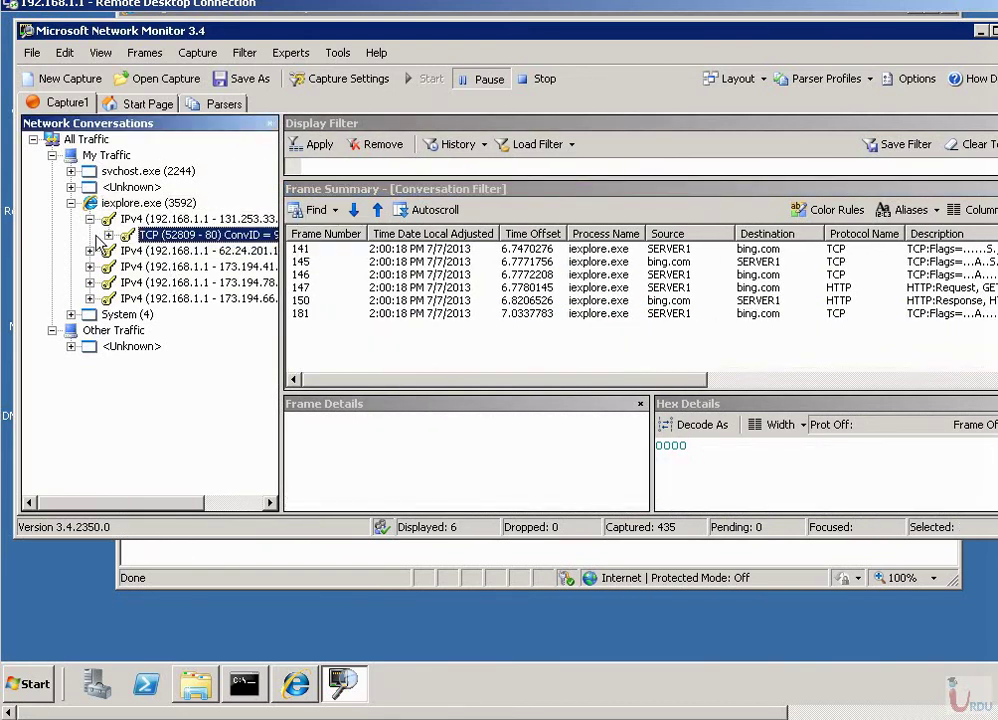
pyautogui.click(108, 235)
pyautogui.click(190, 251)
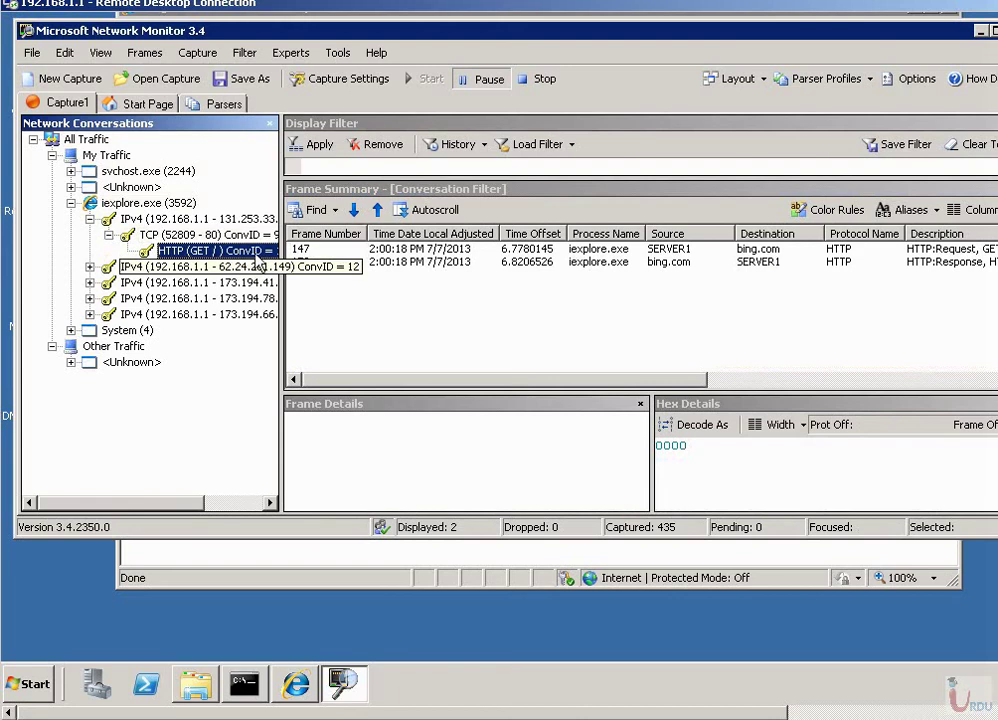
pyautogui.click(674, 249)
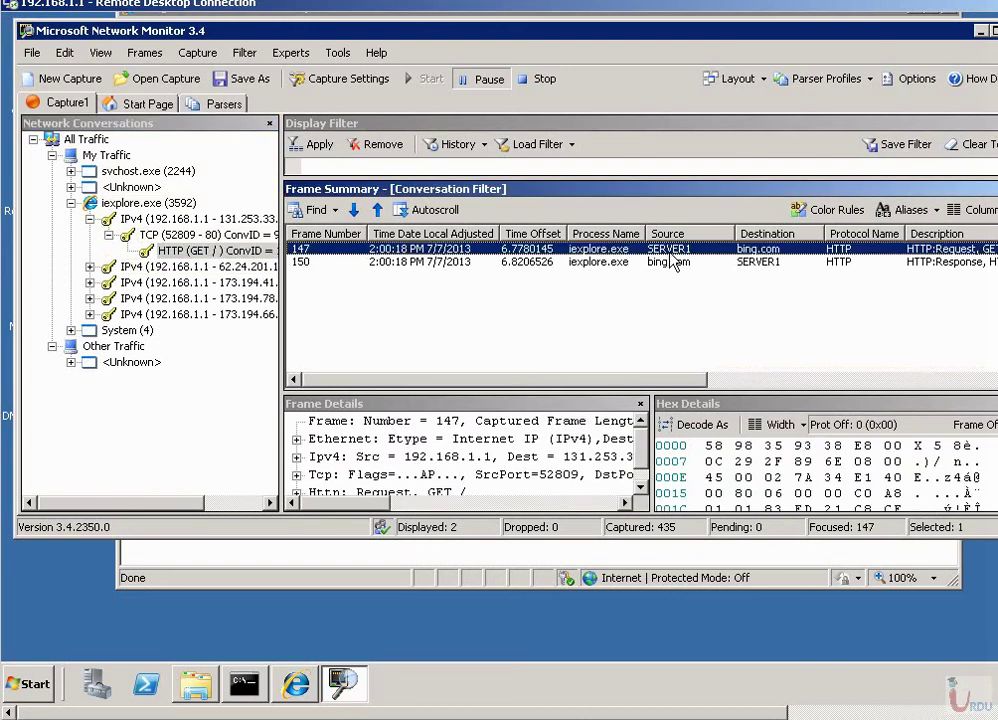
# - Enable aliases for the capture and create a new alias named server1 for the address 192.168.1.1
pyautogui.click(912, 210)
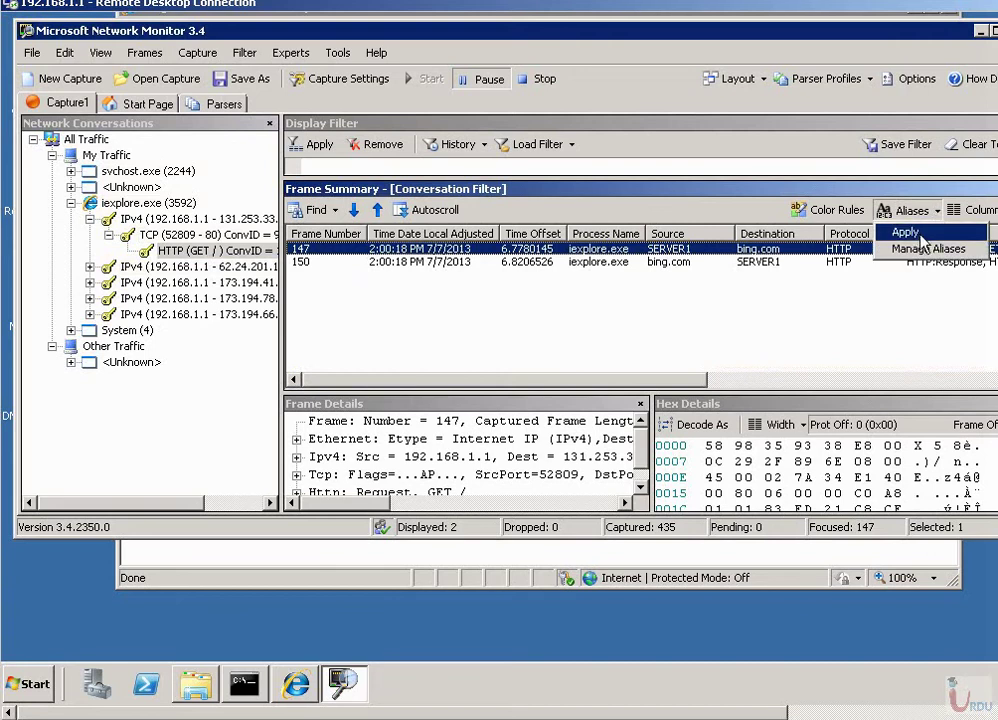
pyautogui.click(910, 232)
pyautogui.click(912, 210)
pyautogui.click(924, 249)
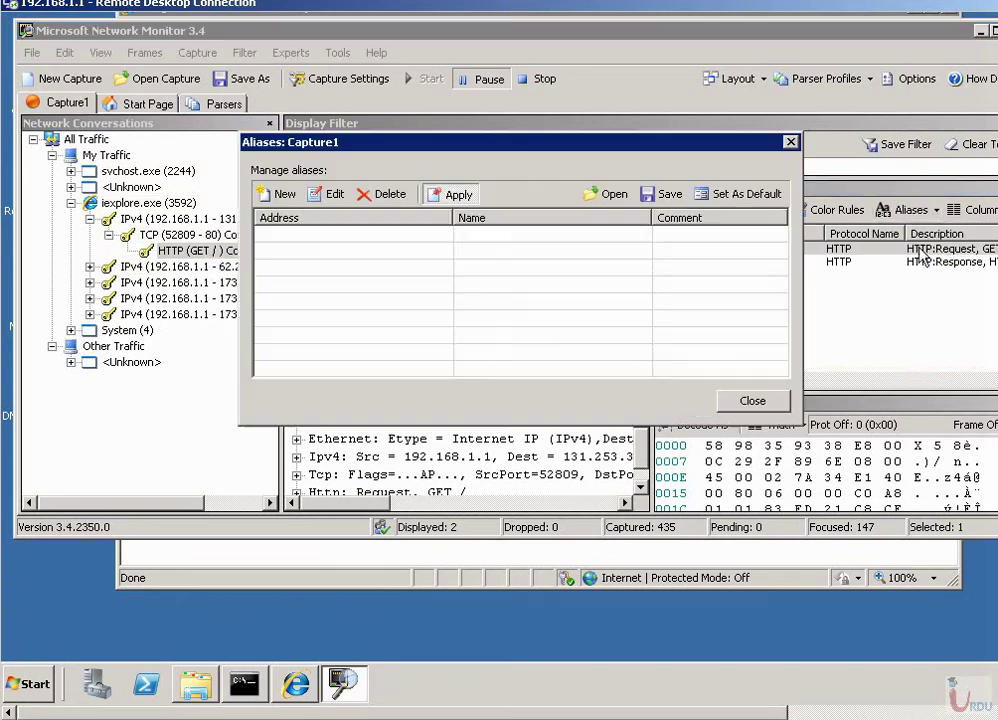
pyautogui.click(284, 196)
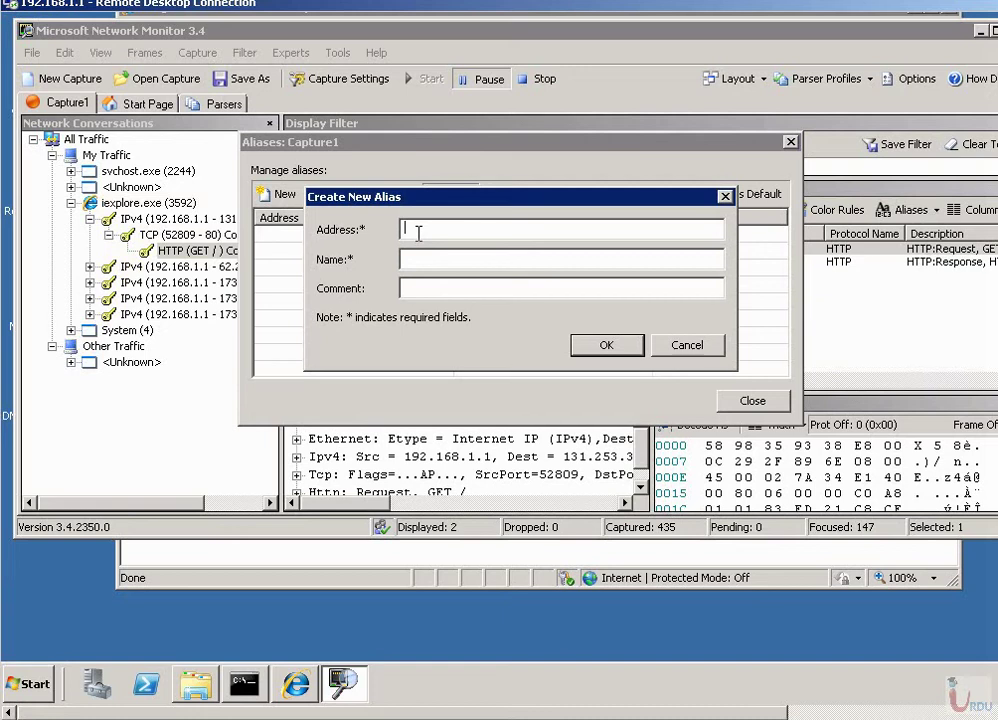
pyautogui.write('192.1678')
pyautogui.press('BackSpace')
pyautogui.write('8.1.1')
pyautogui.press('Tab')
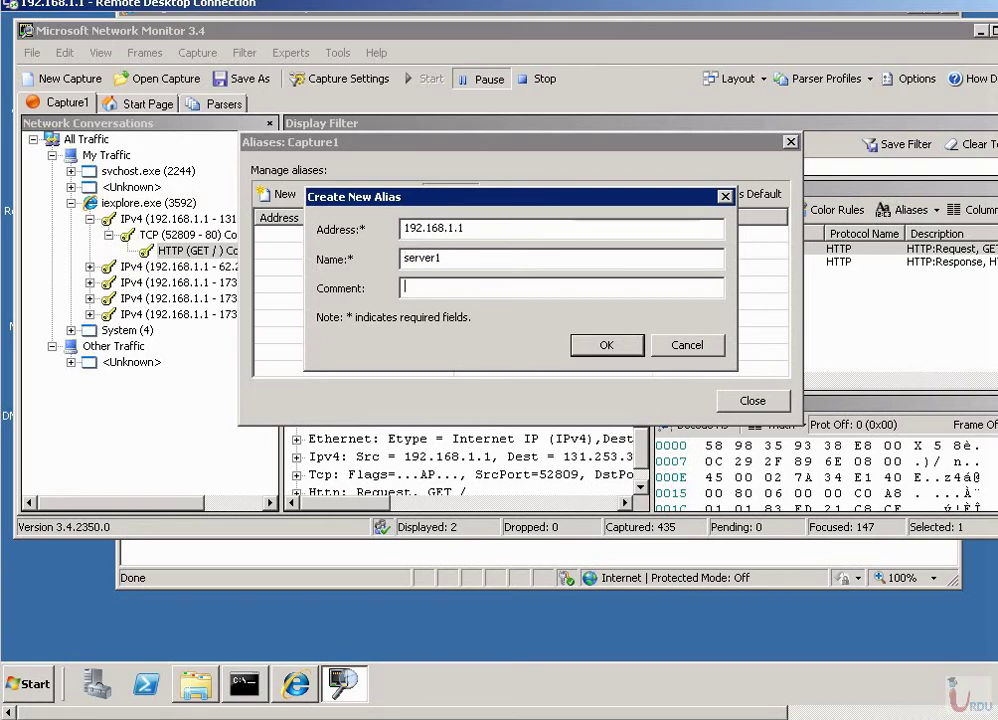
pyautogui.click(606, 345)
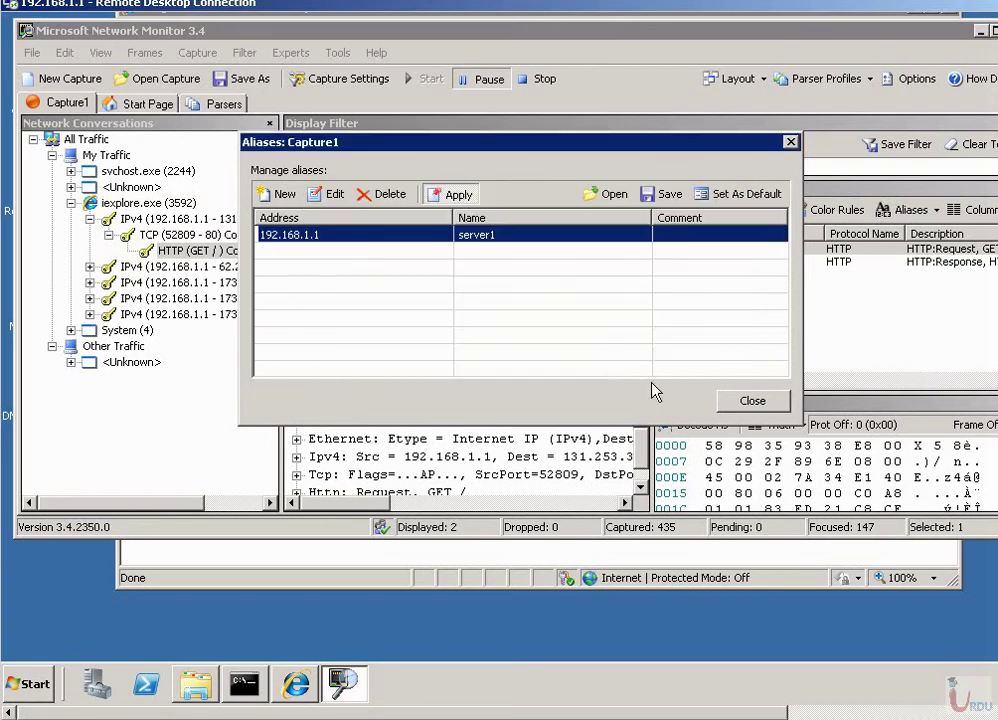
pyautogui.click(720, 403)
# - Examine how the source and destination names appear in the HTTP frames and across all iexplore.exe frames
pyautogui.click(668, 262)
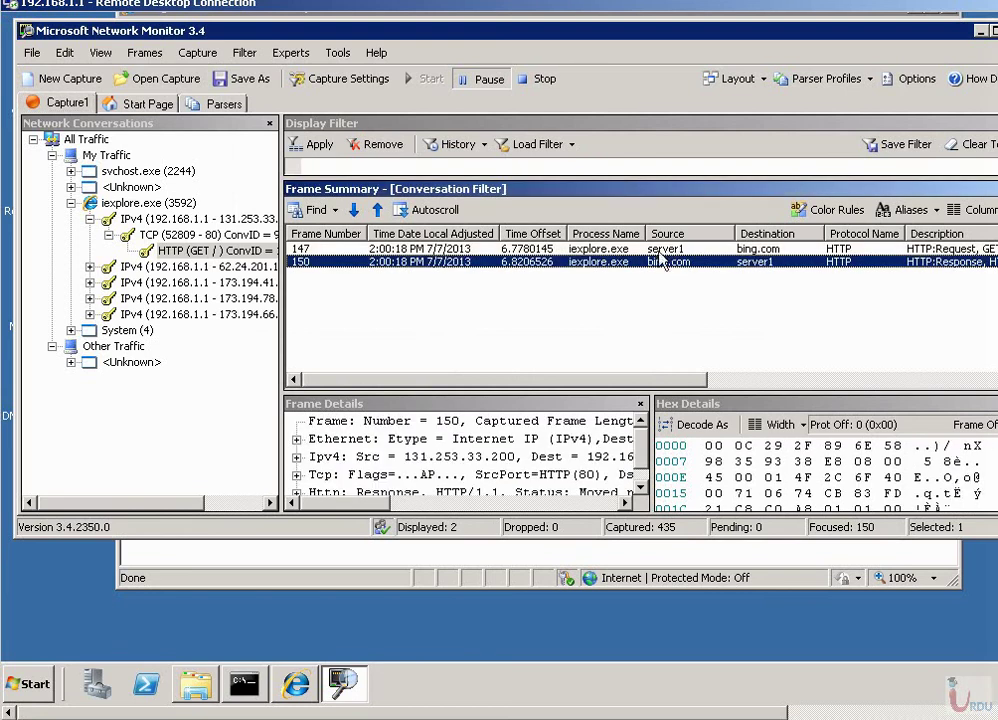
pyautogui.press('Up')
pyautogui.click(177, 216)
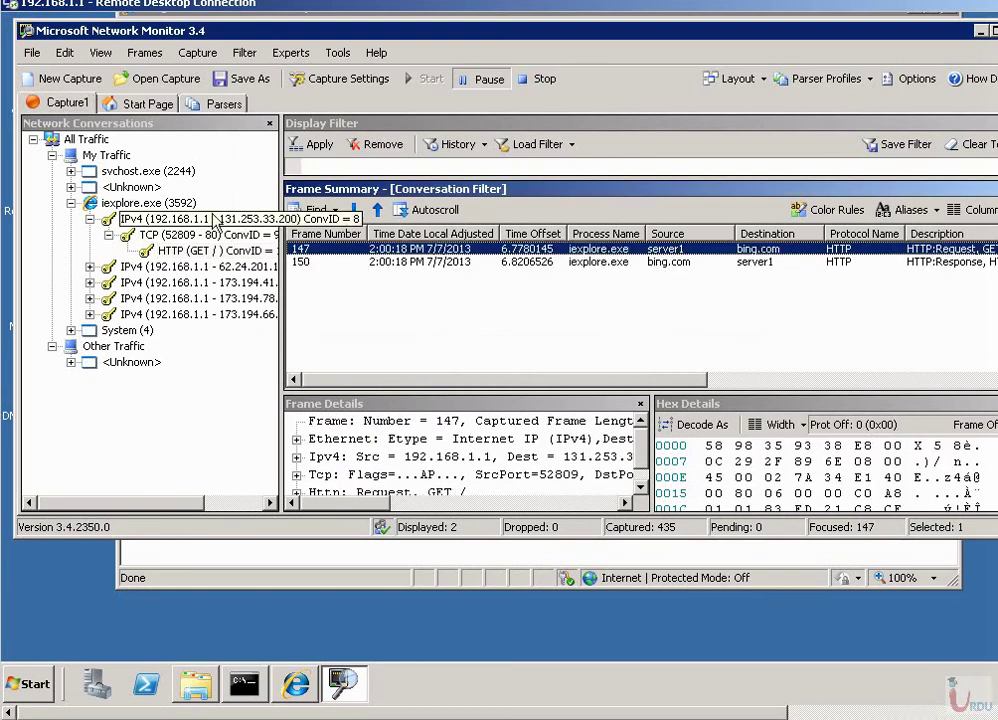
pyautogui.click(175, 205)
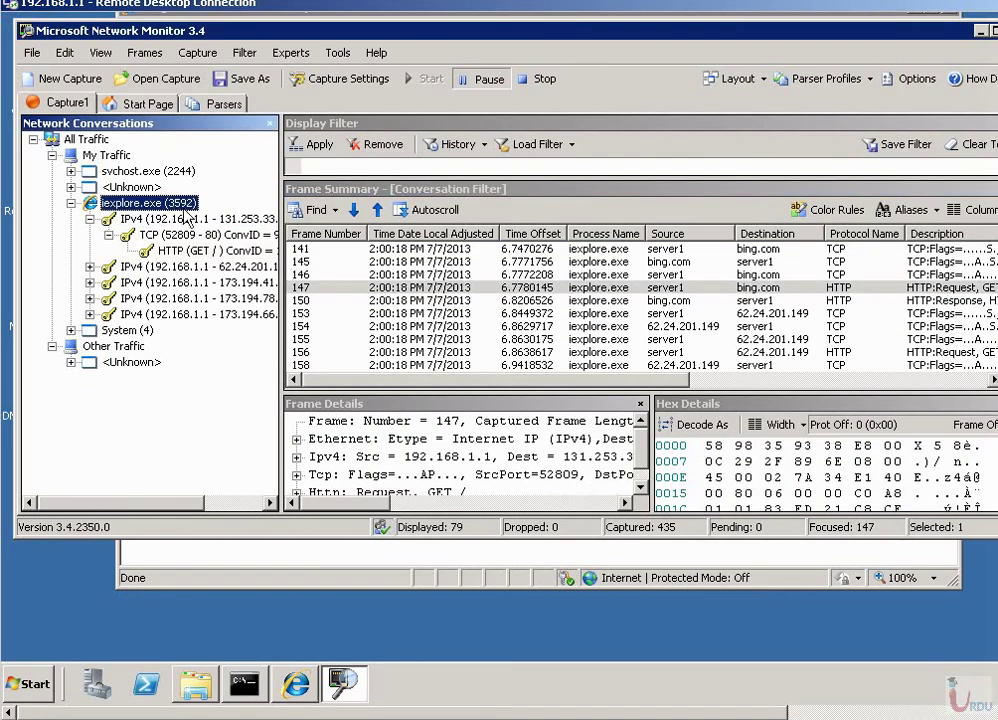
pyautogui.scroll(-6, 640, 305)
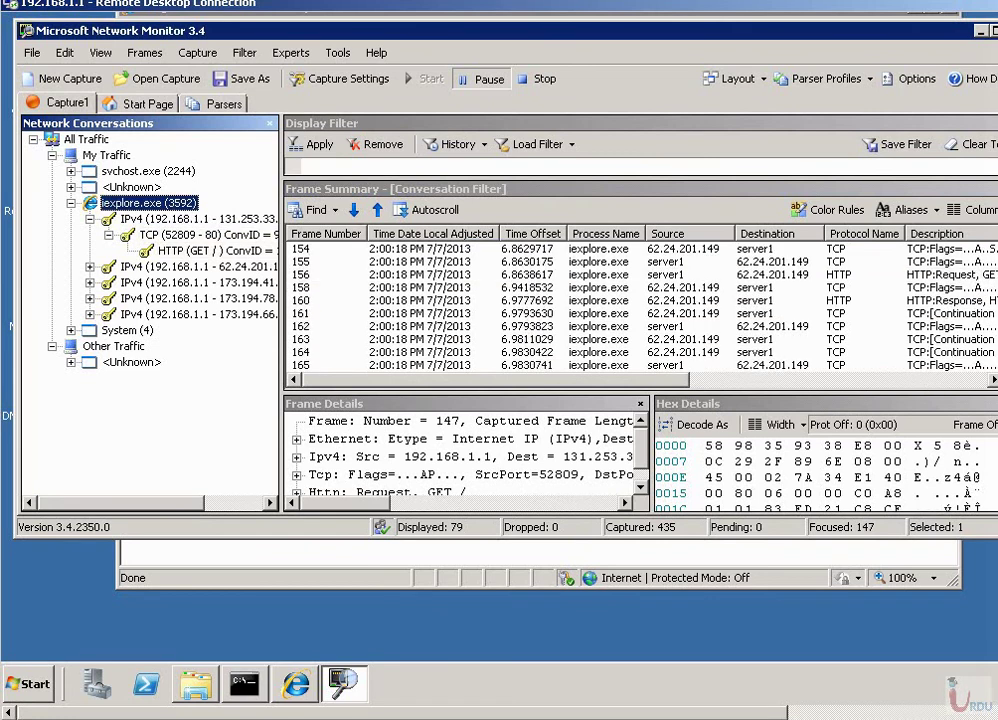
pyautogui.scroll(-5, 788, 312)
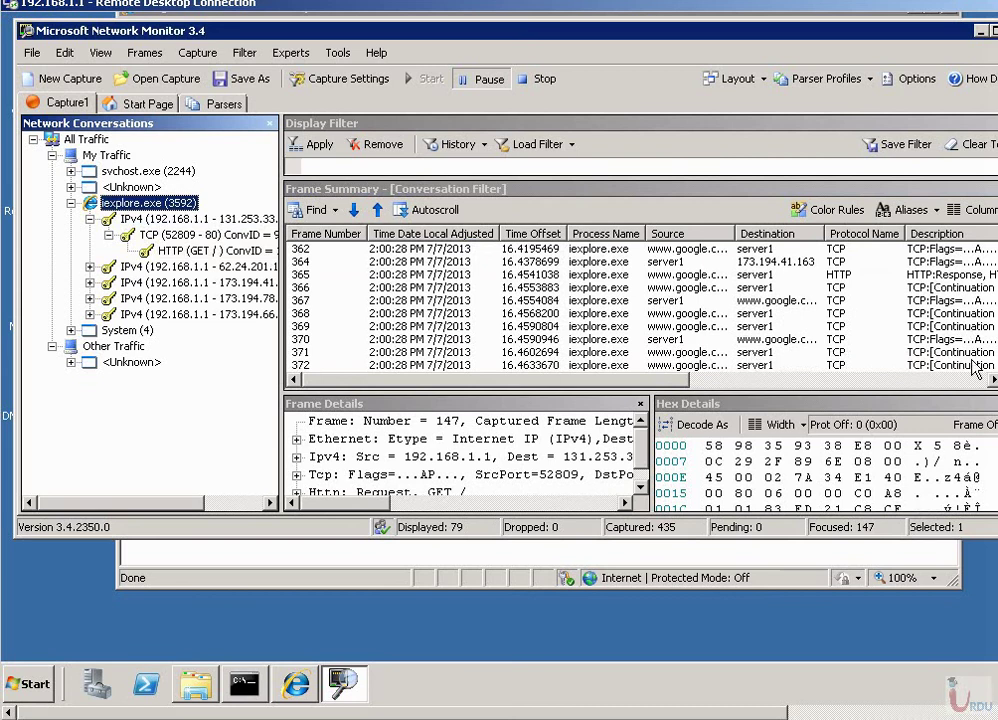
pyautogui.scroll(-5, 640, 305)
# - Turn the aliases off and back on to compare the names shown for the frames
pyautogui.click(936, 210)
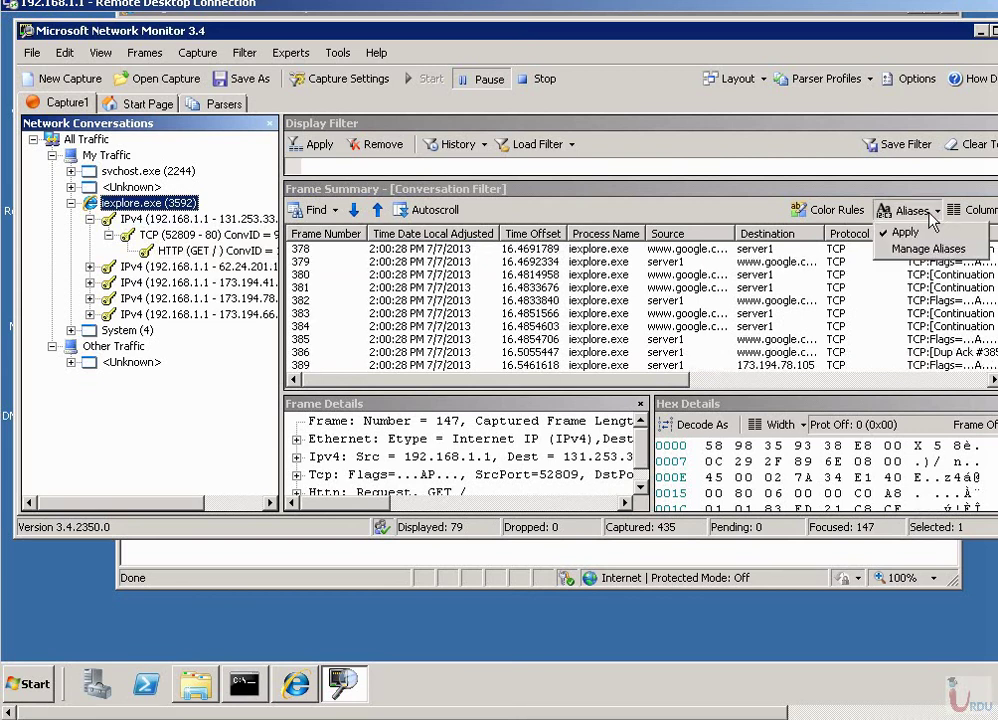
pyautogui.click(905, 232)
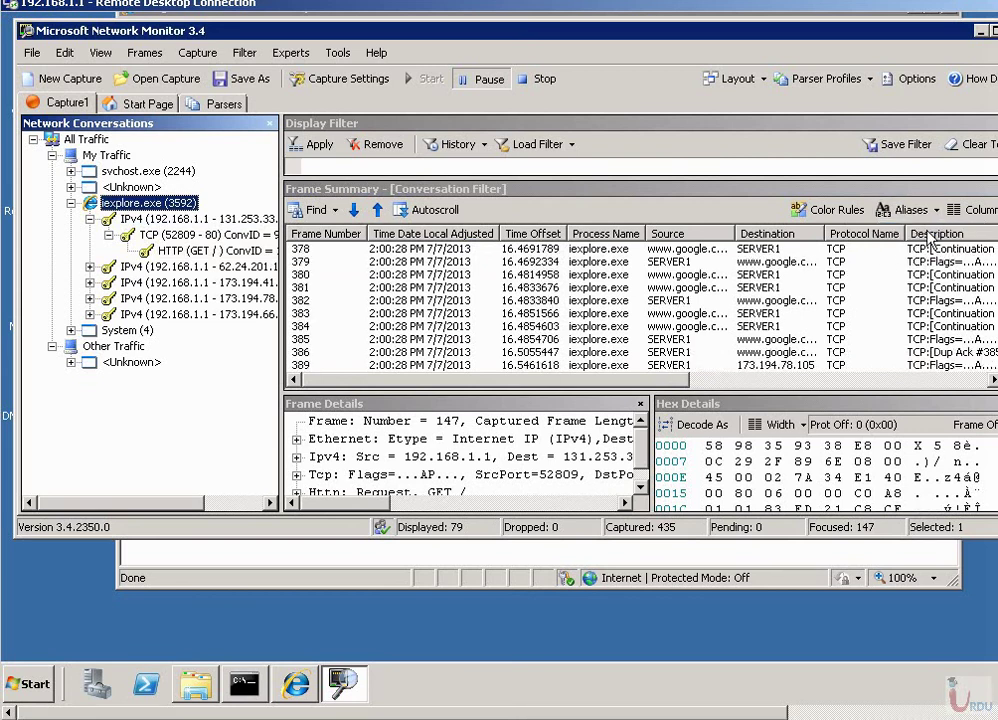
pyautogui.click(930, 210)
pyautogui.click(905, 232)
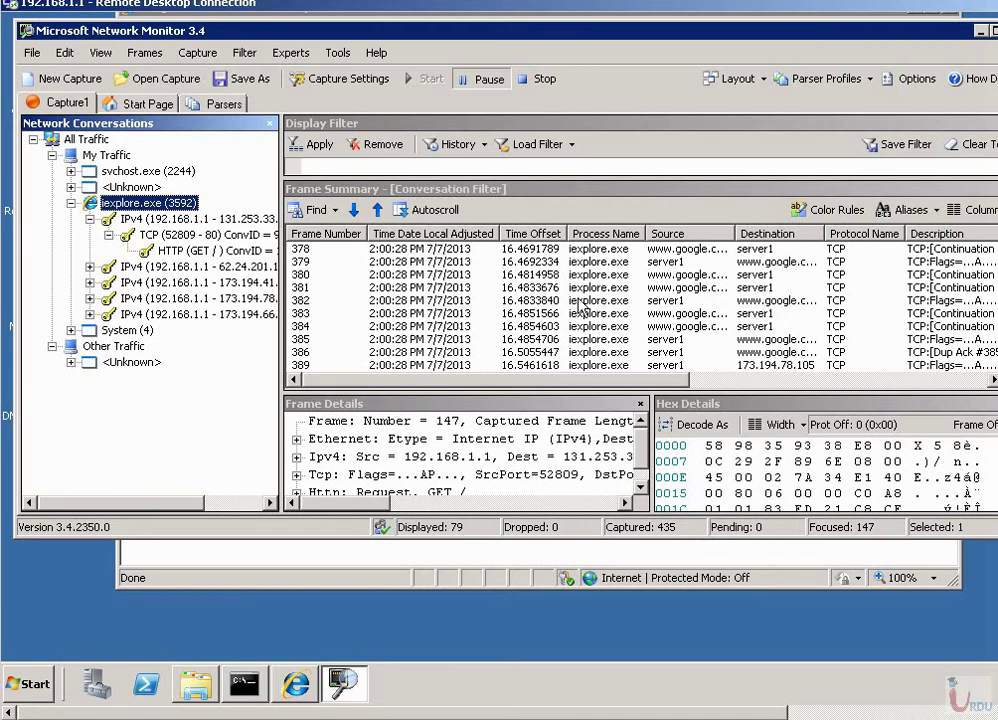
# - Write the display filter expression ipv4.Address== 192.168.1.1
pyautogui.click(370, 167)
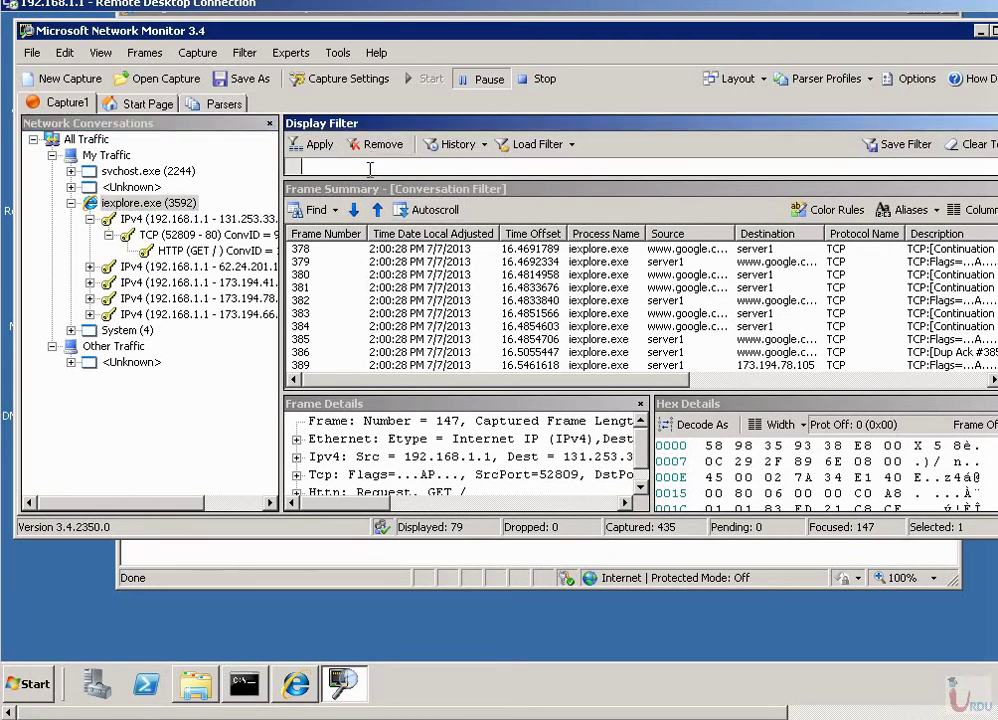
pyautogui.write('ipv4.')
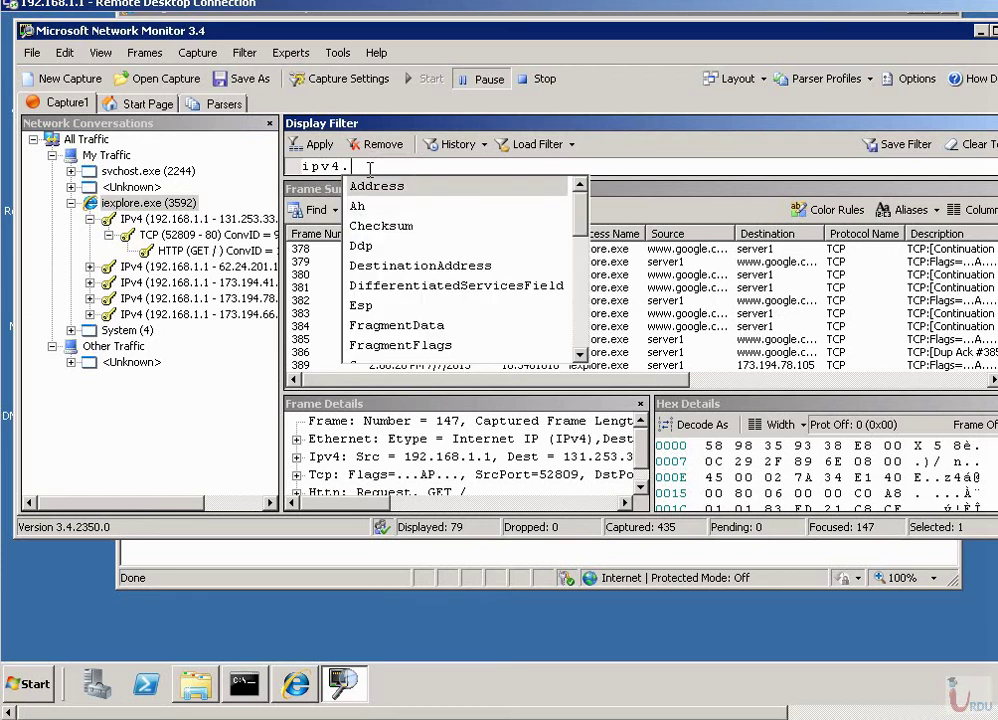
pyautogui.press('Return')
pyautogui.write('==')
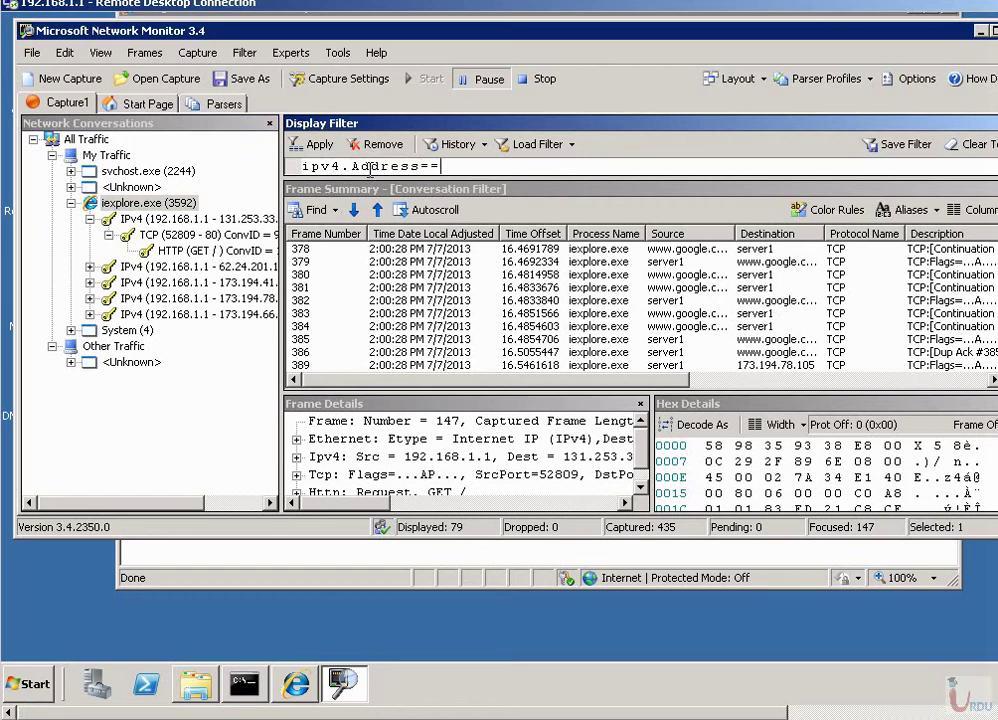
pyautogui.write(' 192.168')
pyautogui.write('.0.0')
pyautogui.press('BackSpace')
pyautogui.write('1')
pyautogui.press('BackSpace')
pyautogui.press('BackSpace')
pyautogui.press('BackSpace')
pyautogui.write('1')
pyautogui.write('.1 ')
# - Try adding a DNS condition with && to the display filter expression
pyautogui.write('&&')
pyautogui.write('DNS')
pyautogui.hotkey('ctrl', 'a')
pyautogui.press('BackSpace')
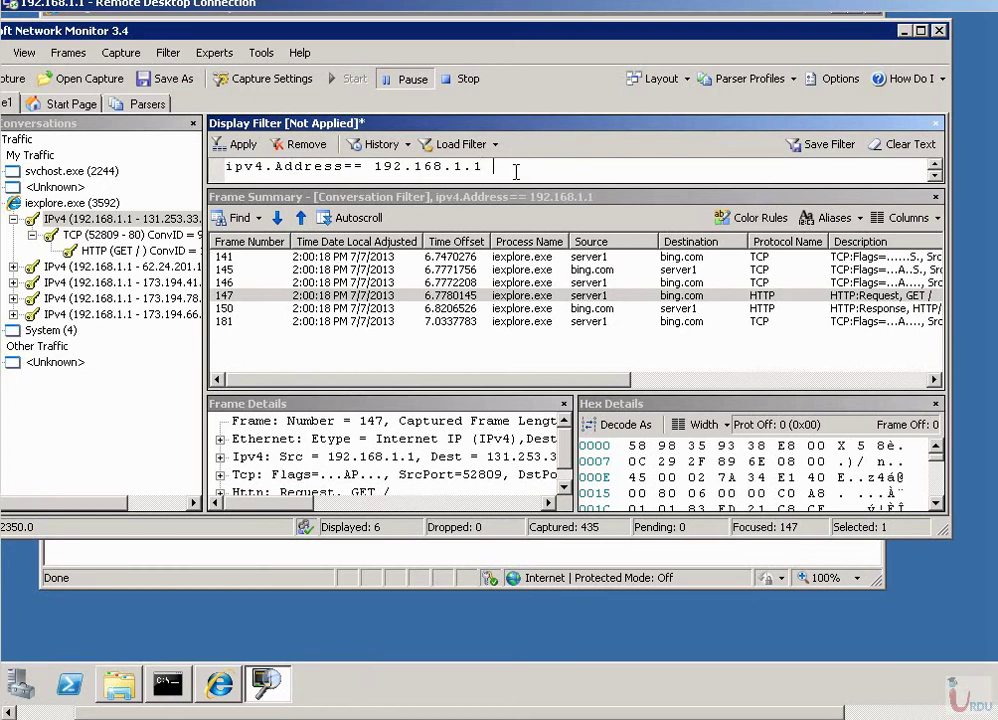
# - Apply the address display filter and review the filtered frames of the bing.com conversation
pyautogui.click(236, 144)
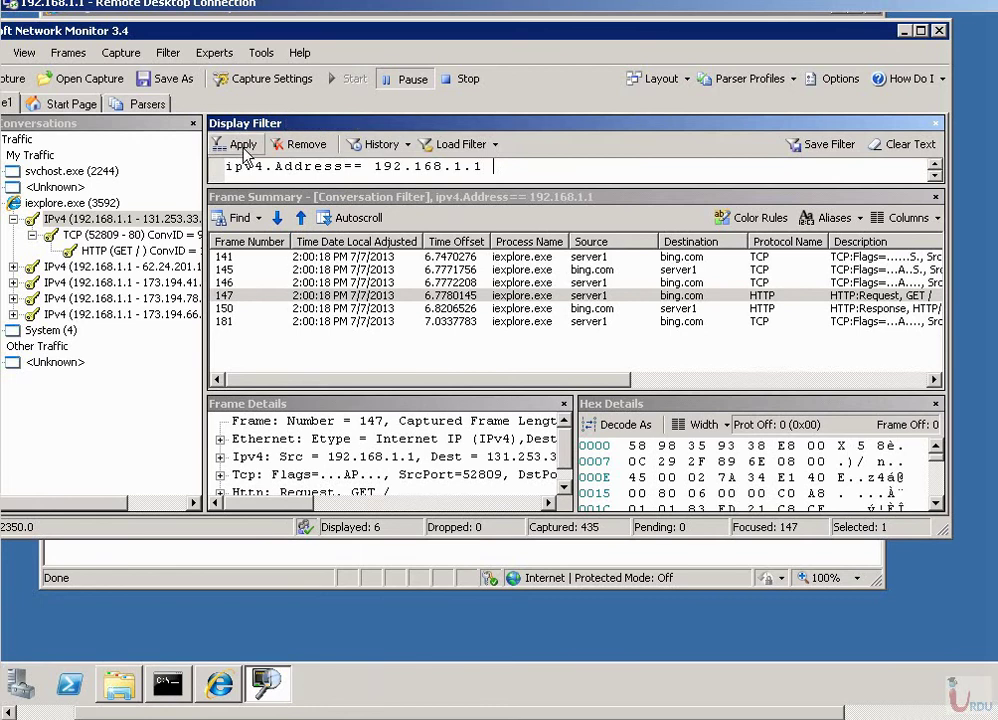
pyautogui.press('Up')
pyautogui.press('Up')
pyautogui.press('Down')
pyautogui.press('Down')
pyautogui.press('Down')
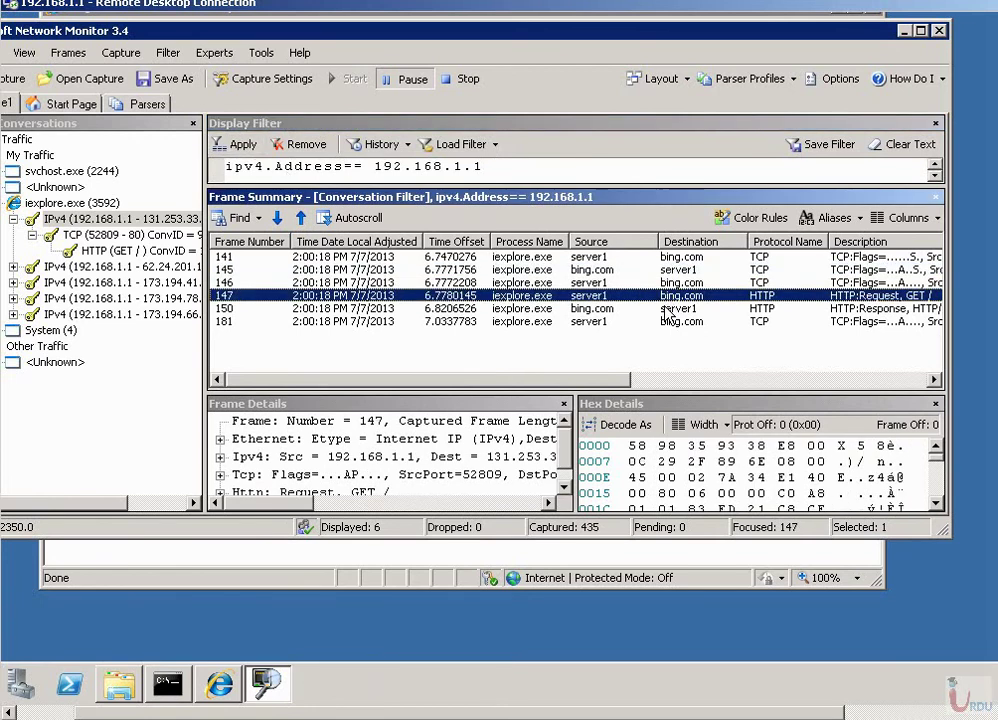
# - Examine the filtered frames of the iexplore.exe conversation with 62.24.201.149
pyautogui.click(55, 266)
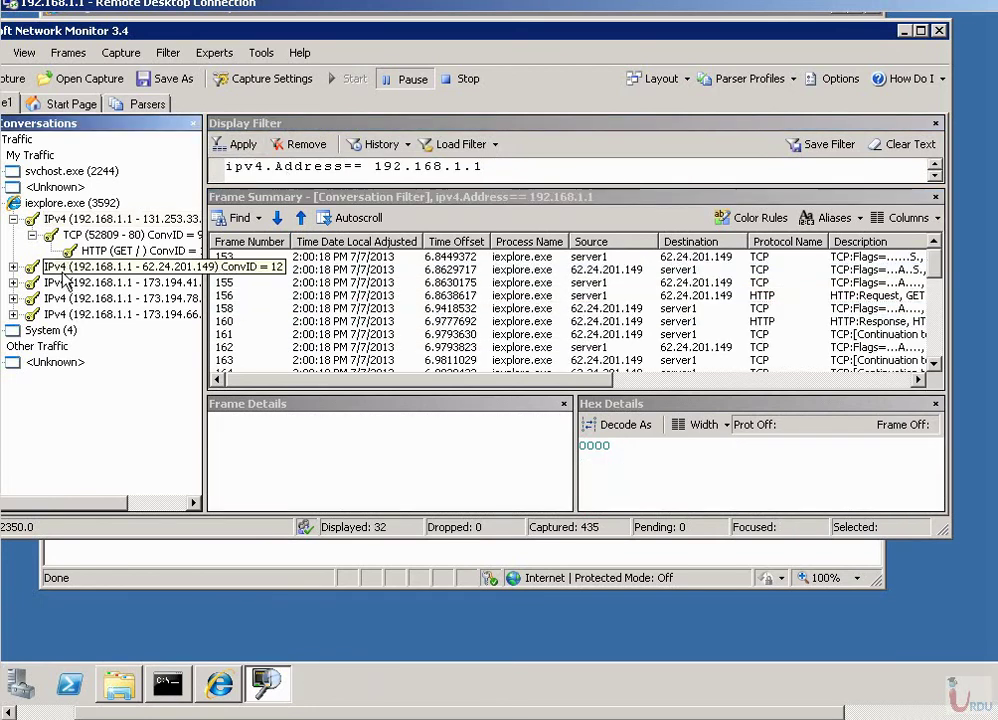
pyautogui.click(237, 144)
pyautogui.click(584, 282)
pyautogui.click(584, 308)
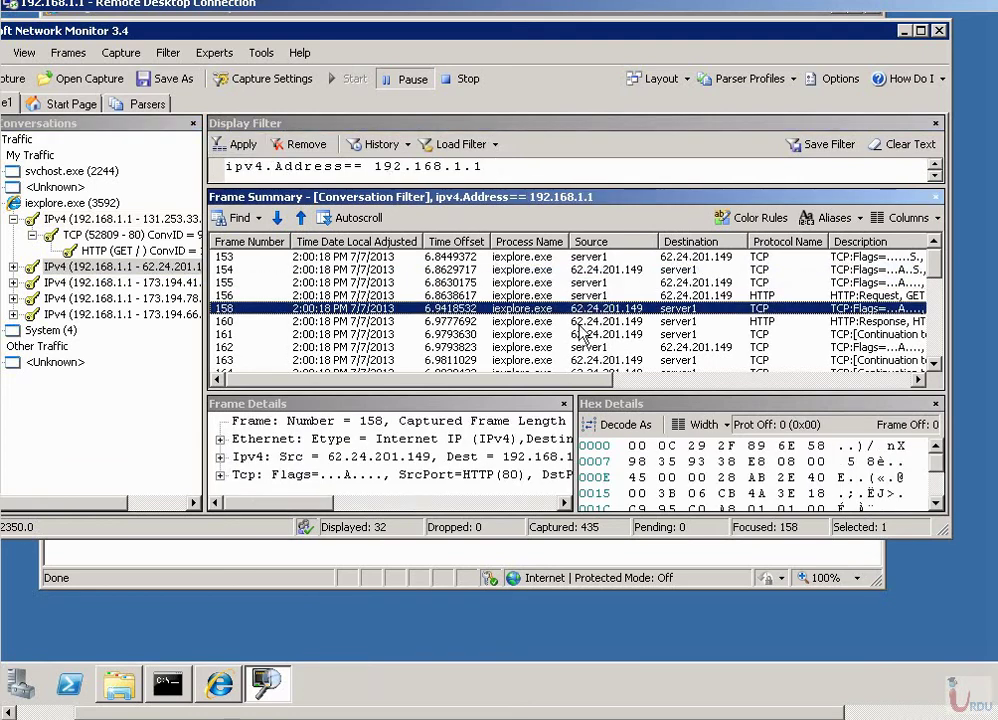
pyautogui.click(584, 334)
pyautogui.scroll(-6, 584, 345)
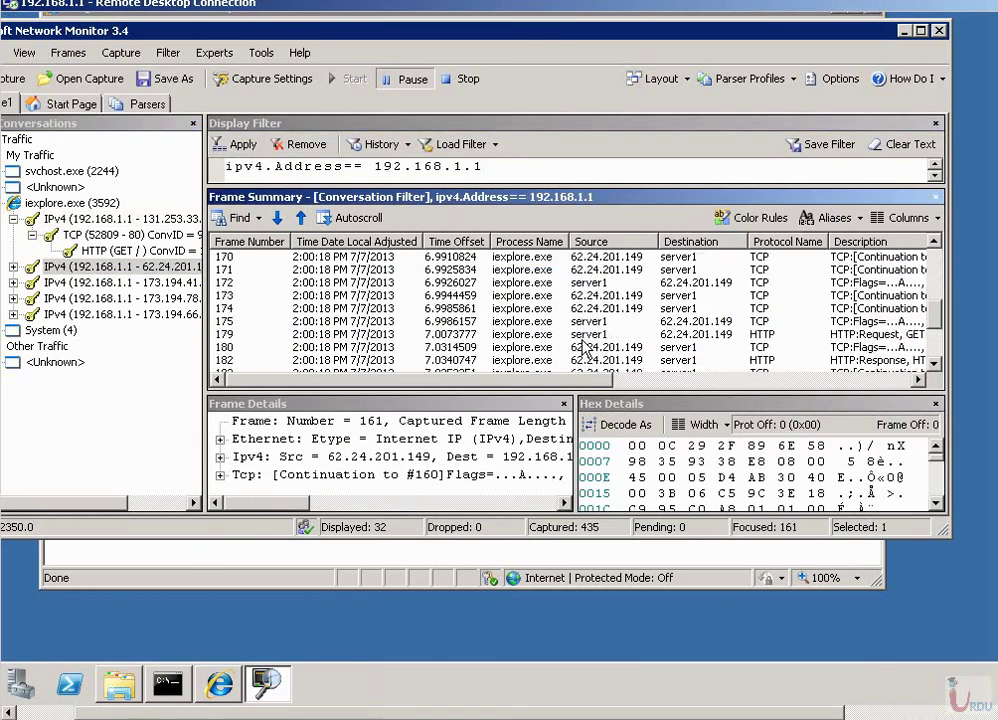
# - Extend the display filter to ipv4.Address== 192.168.1.1 && HTTP, apply it, and go through the matching frames
pyautogui.click(548, 167)
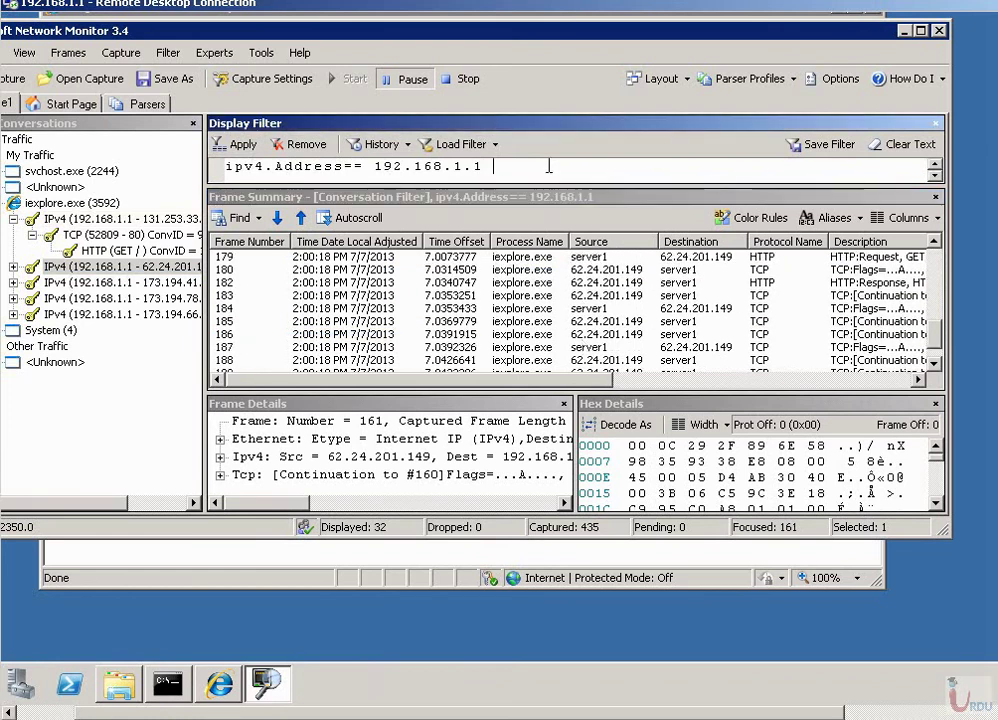
pyautogui.write('&& HTTP')
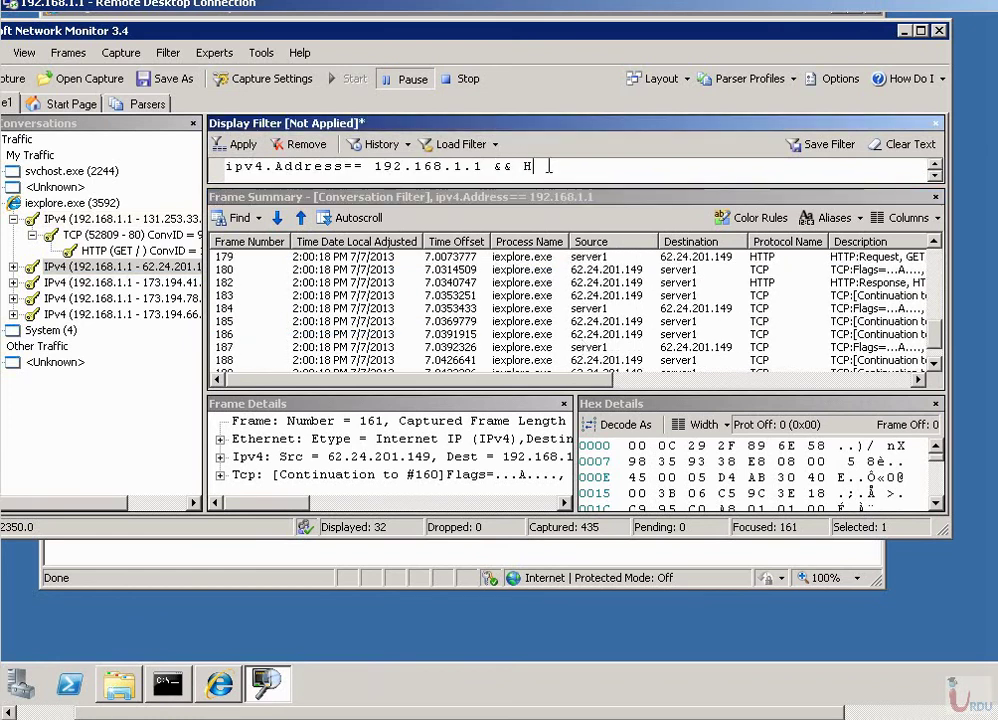
pyautogui.click(240, 145)
pyautogui.click(588, 258)
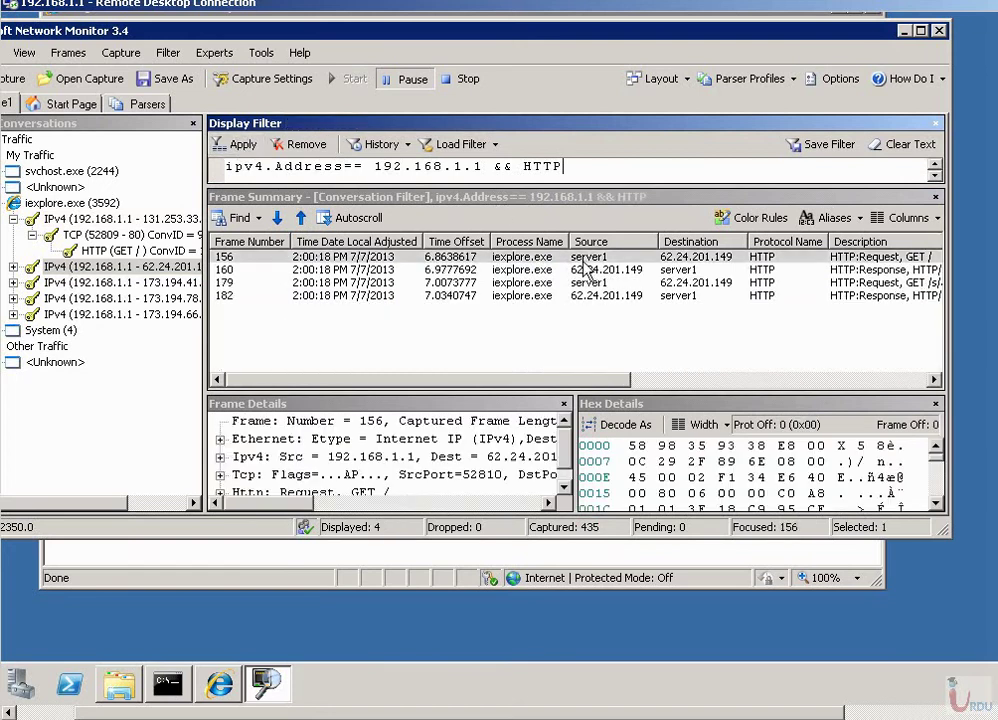
pyautogui.click(584, 270)
pyautogui.click(578, 283)
pyautogui.click(580, 296)
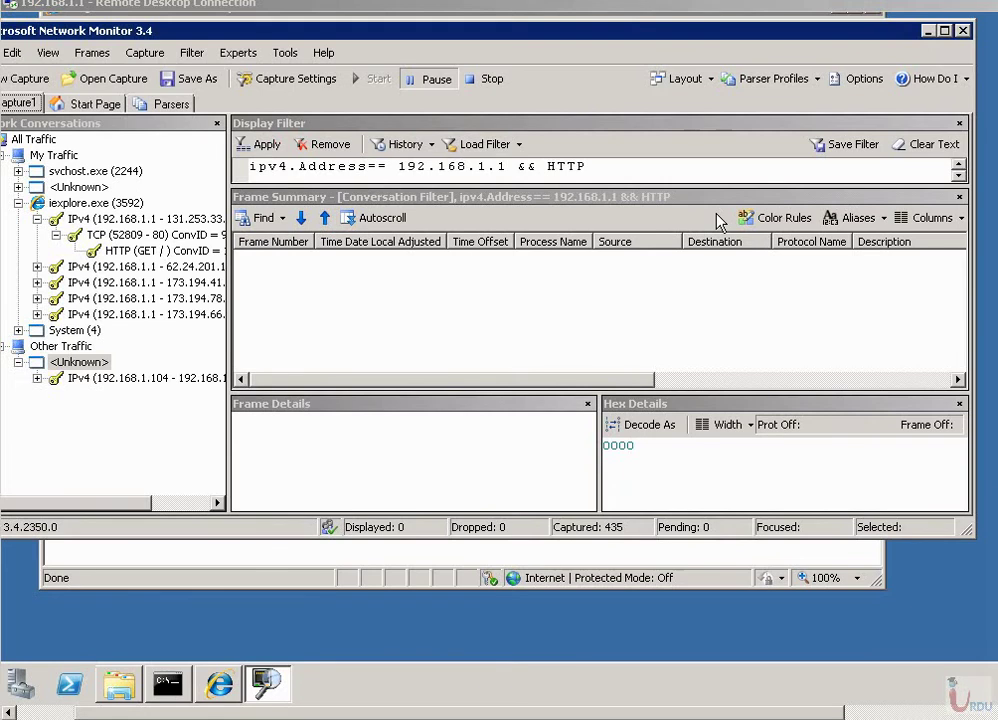
# - Close Network Monitor and switch to the Command Prompt window
pyautogui.click(963, 31)
pyautogui.click(614, 372)
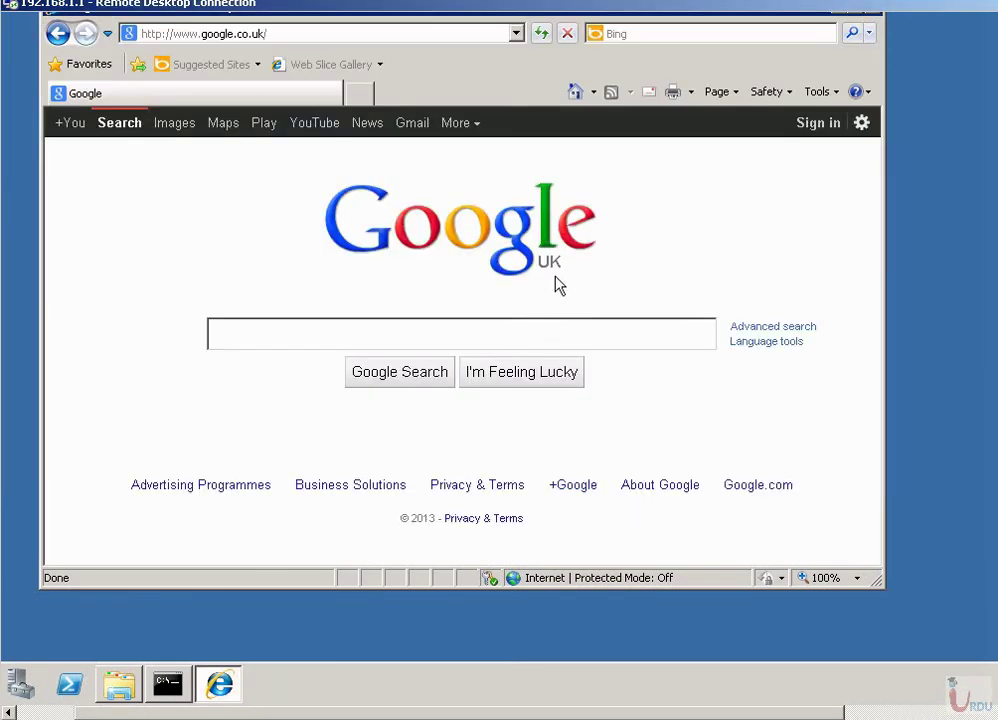
pyautogui.click(176, 700)
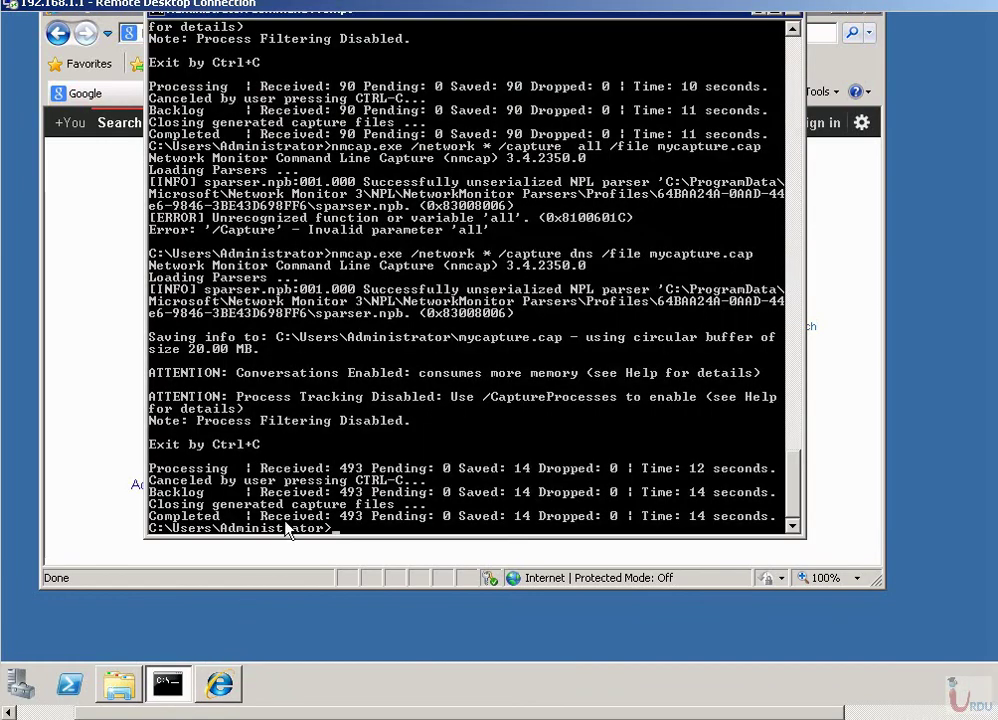
# - Display the command-line help for nmcap with nmcap /?
pyautogui.press('Return')
pyautogui.press('Return')
pyautogui.press('Return')
pyautogui.press('Return')
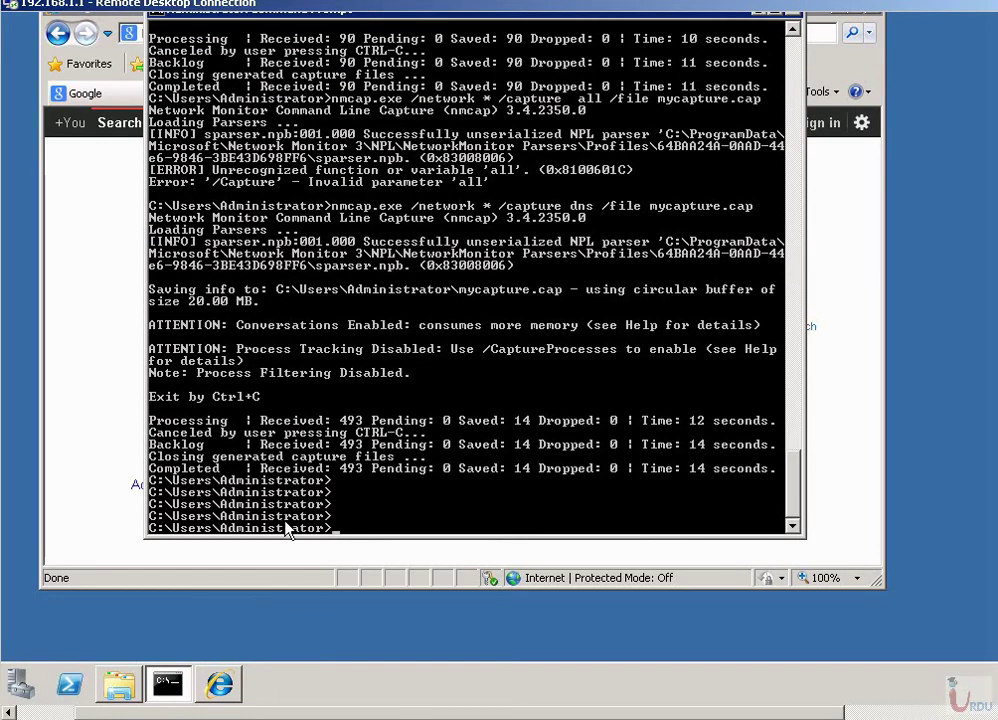
pyautogui.write('nmcap ')
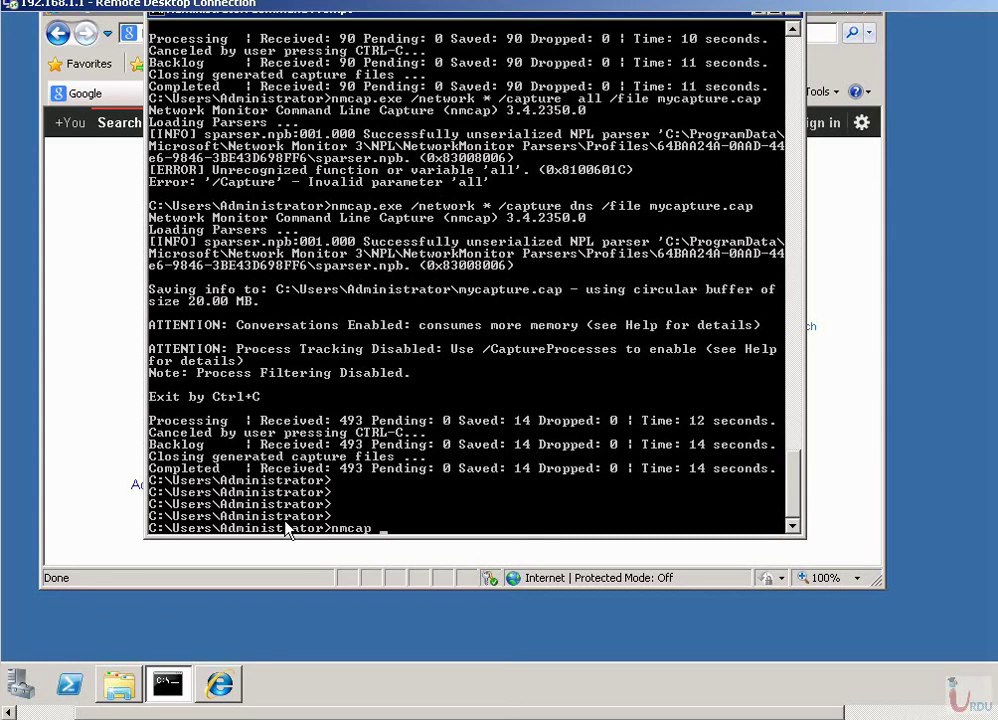
pyautogui.write('/?')
pyautogui.press('Return')
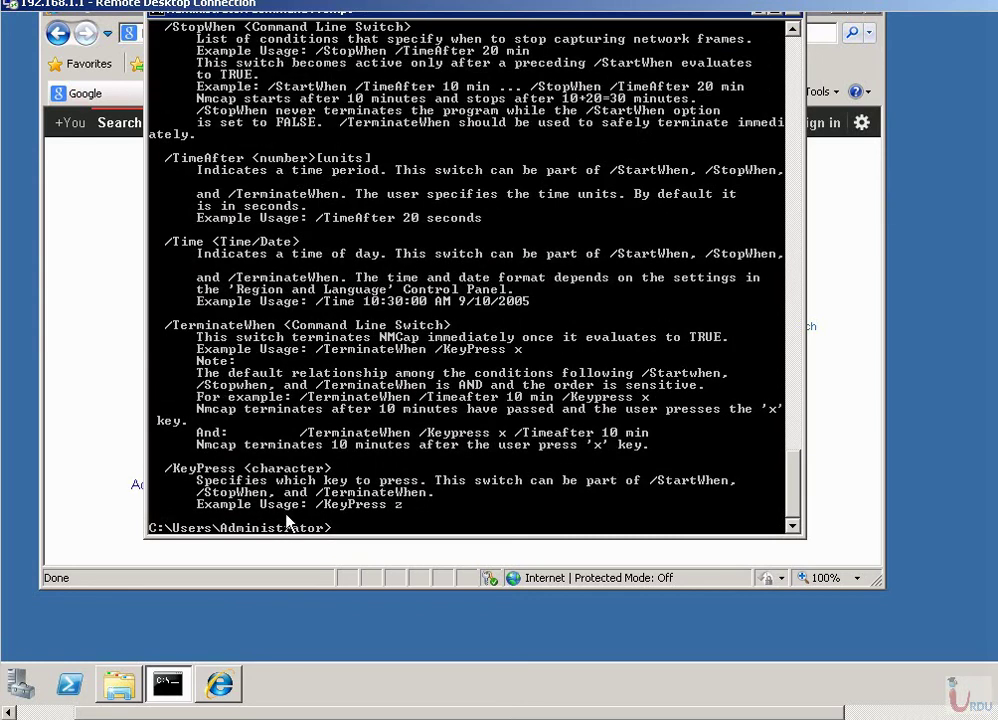
# - Read back through the nmcap help output, from the start and stop switches up to the /DisplayNetwork option
pyautogui.scroll(15, 260, 402)
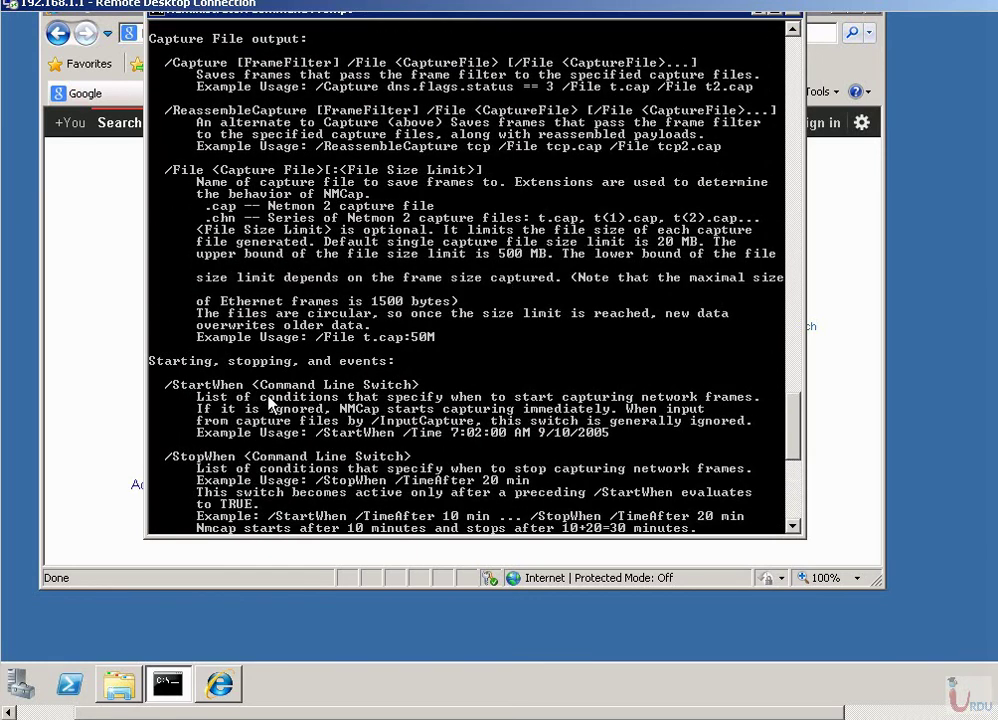
pyautogui.scroll(9, 268, 402)
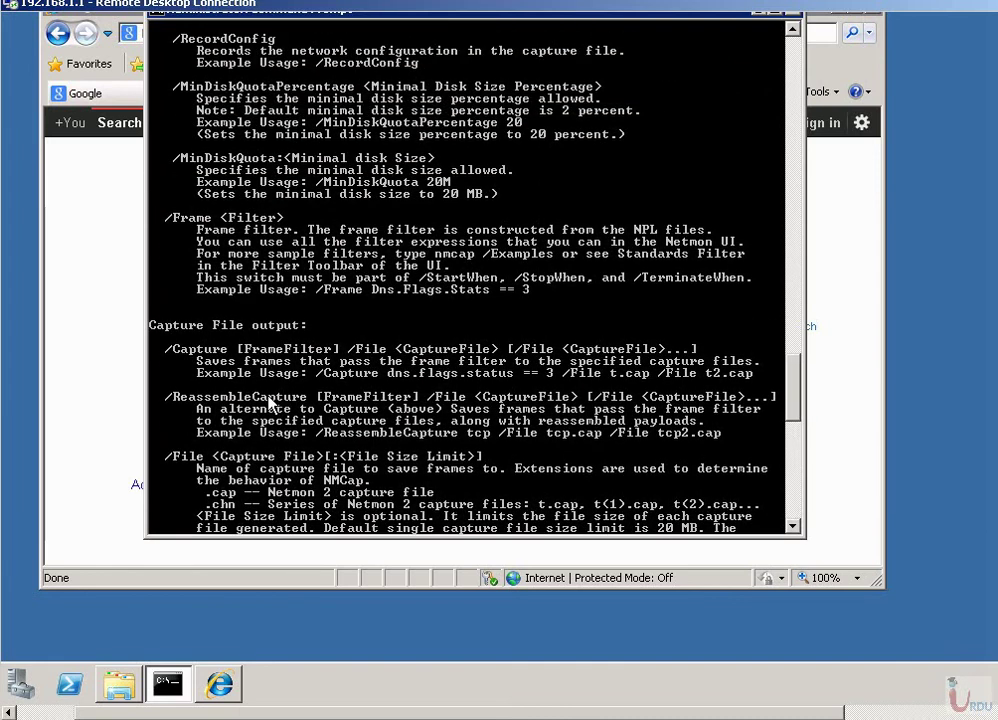
pyautogui.scroll(9, 268, 402)
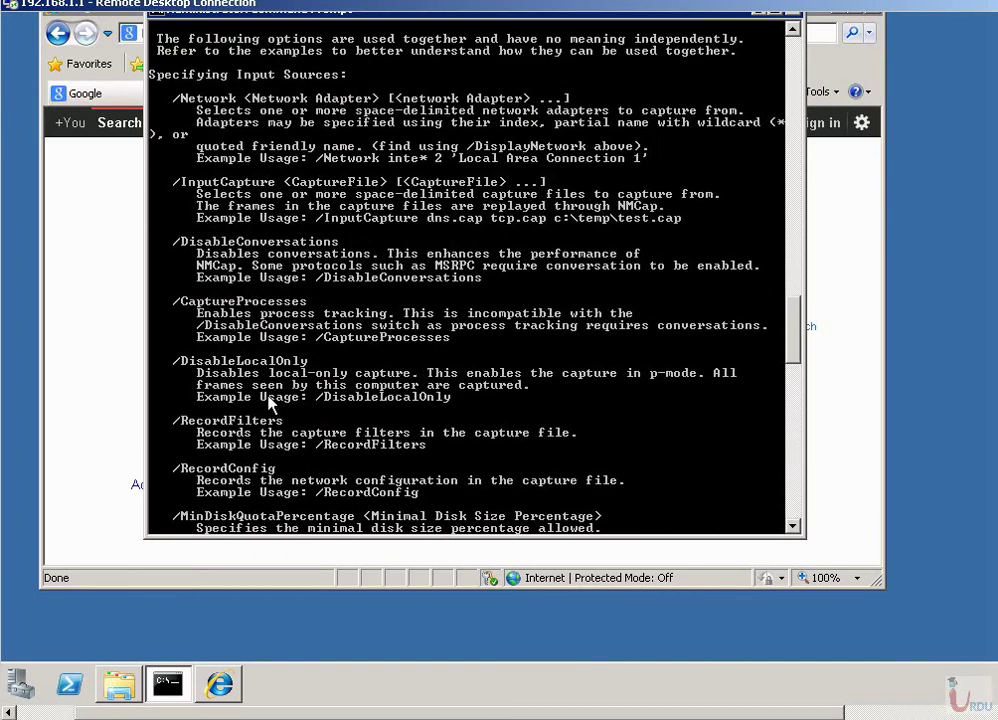
pyautogui.scroll(6, 268, 402)
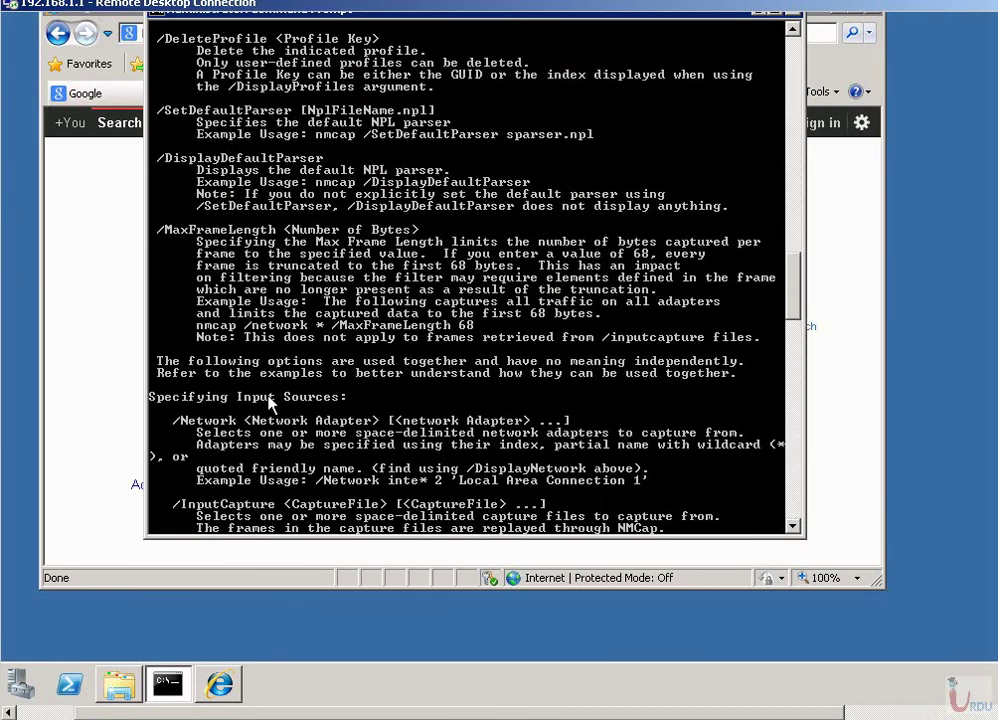
pyautogui.scroll(5, 268, 402)
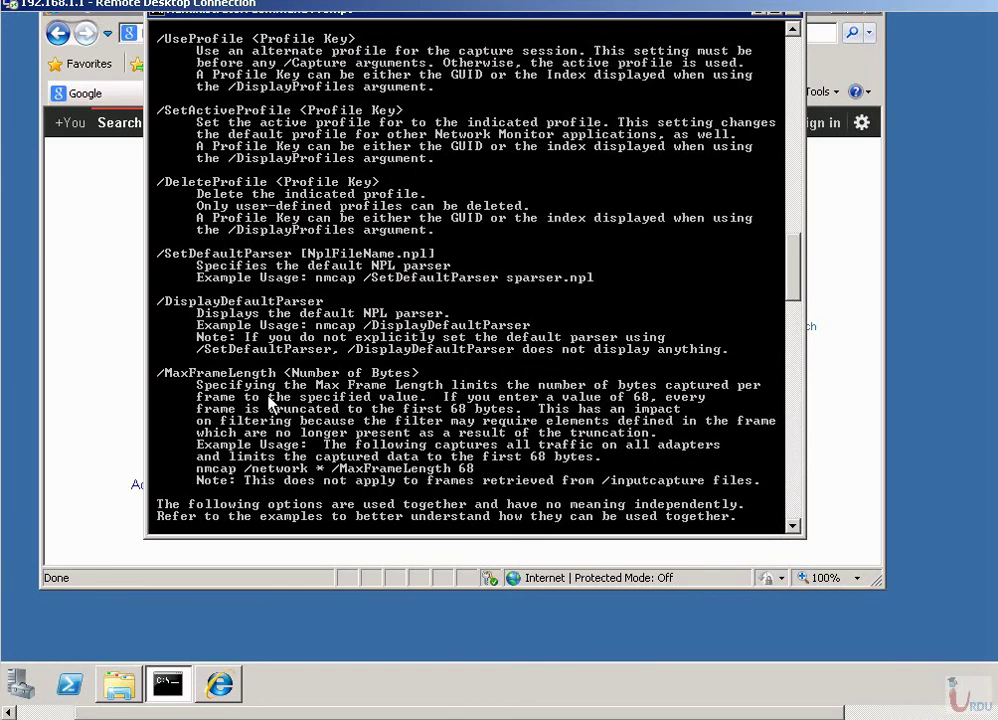
pyautogui.scroll(5, 268, 402)
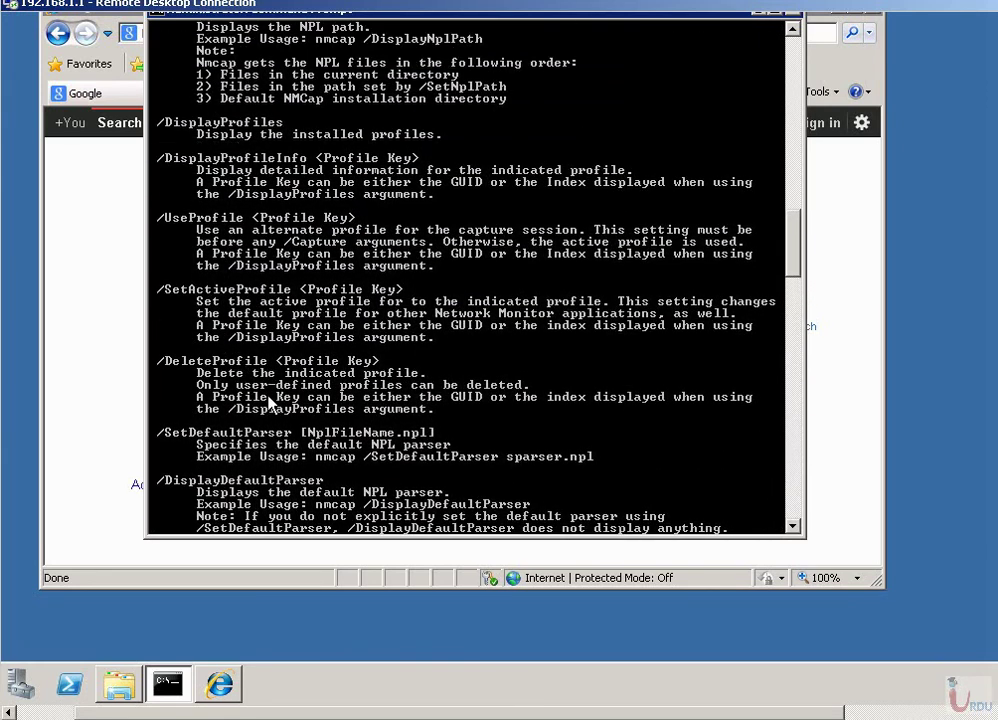
pyautogui.scroll(5, 268, 402)
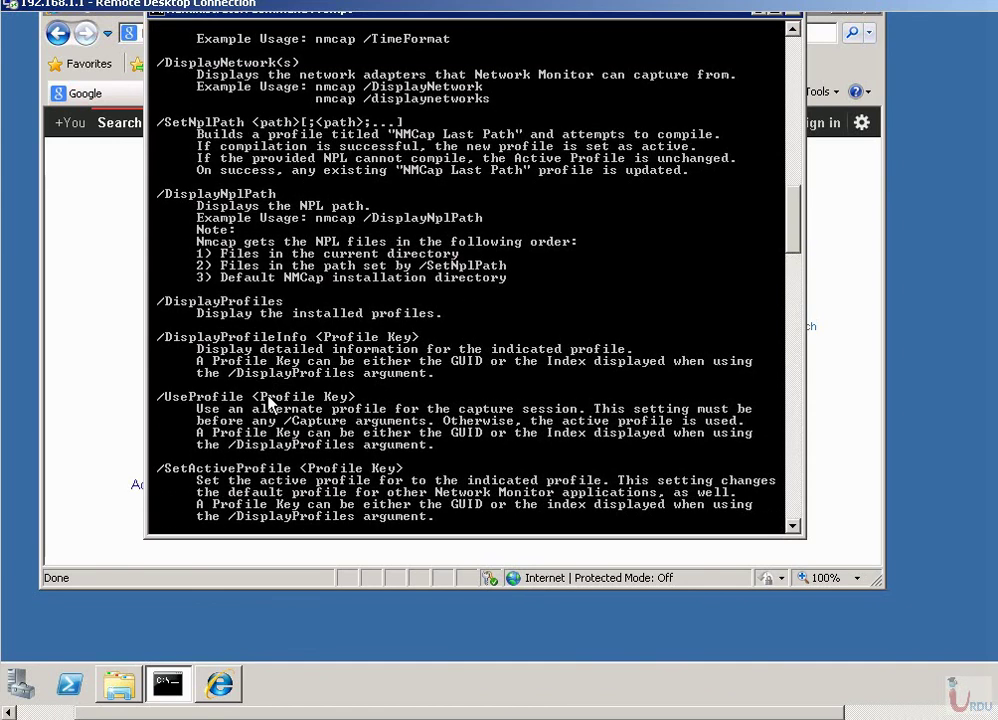
pyautogui.scroll(2, 268, 402)
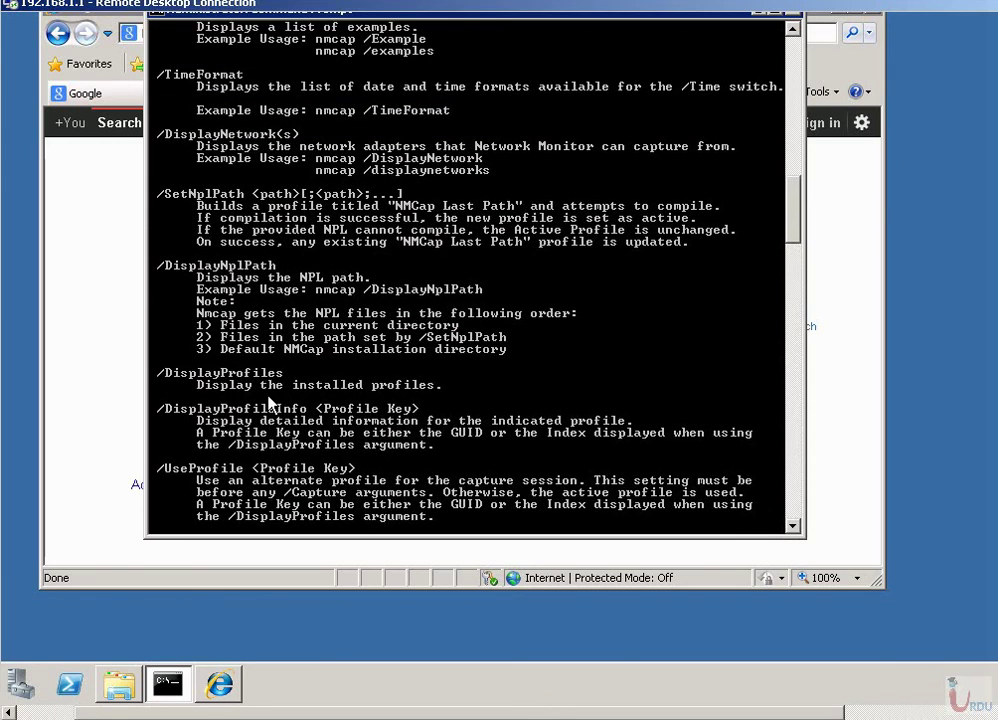
pyautogui.scroll(-1, 268, 402)
pyautogui.scroll(4, 240, 262)
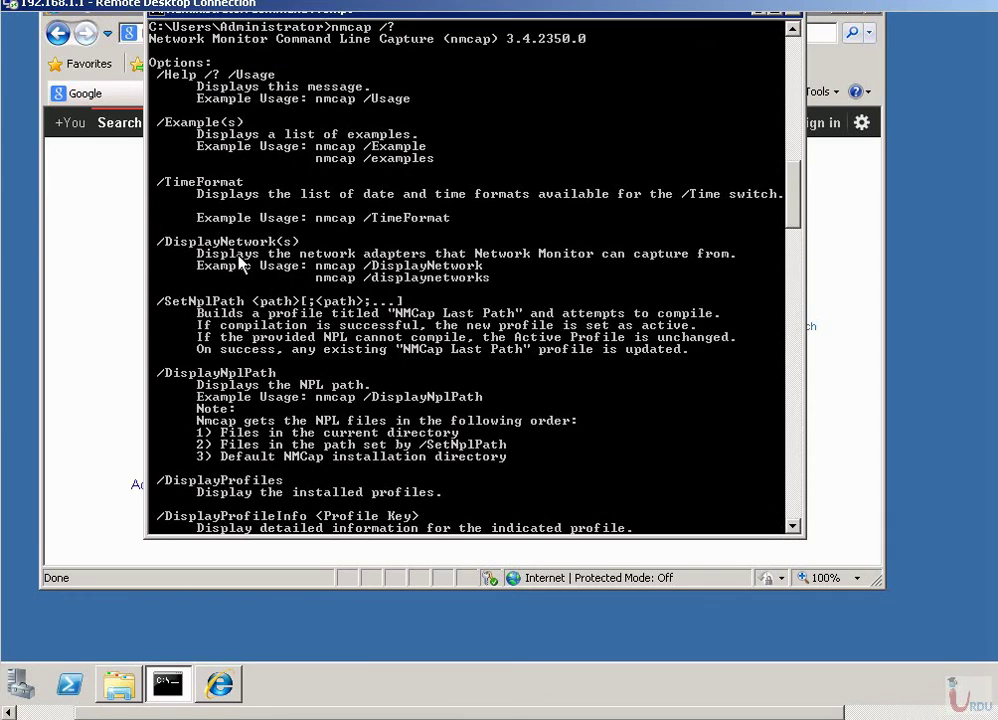
pyautogui.scroll(-1, 240, 262)
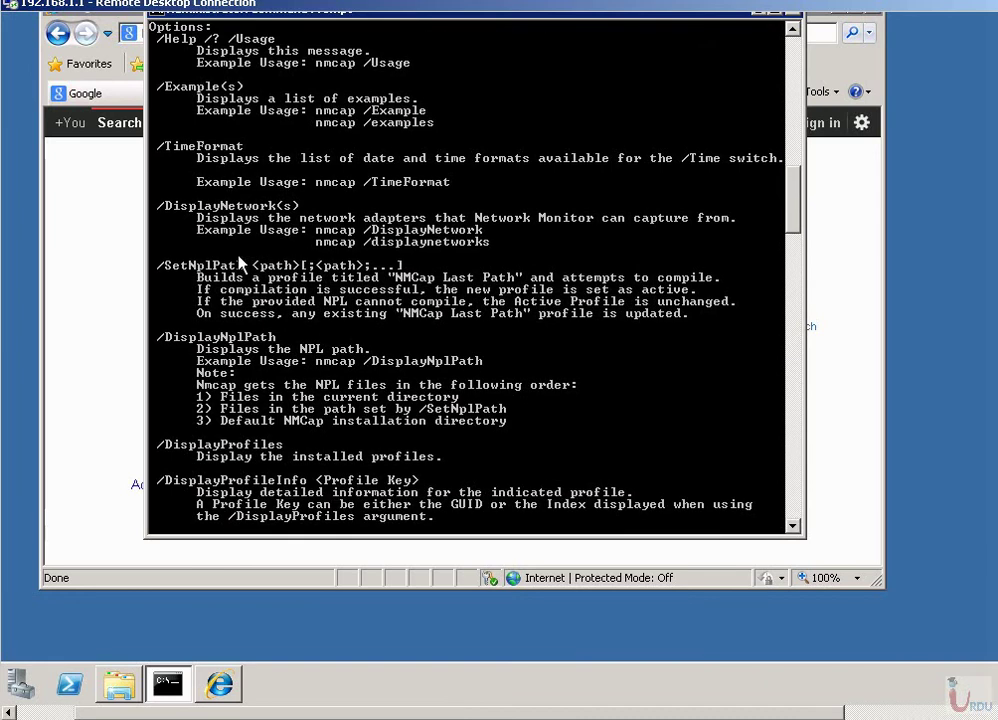
# - Copy the example command nmcap /DisplayNetwork from the help text and run it at the prompt to list the network adapters
pyautogui.rightClick(344, 232)
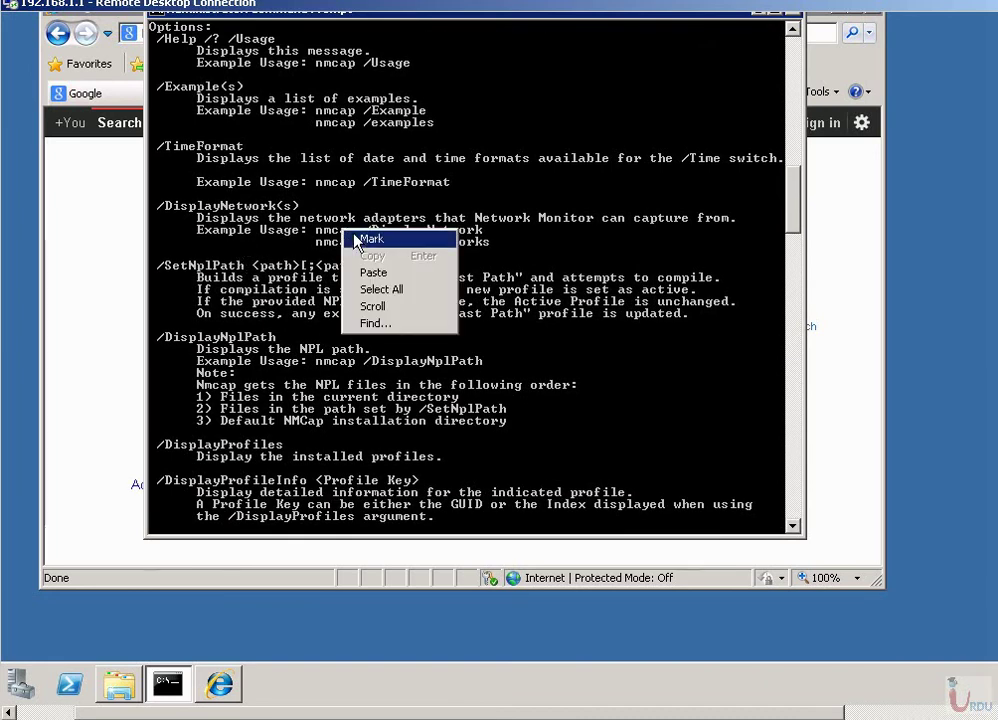
pyautogui.click(365, 240)
pyautogui.moveTo(317, 230); pyautogui.dragTo(487, 232)
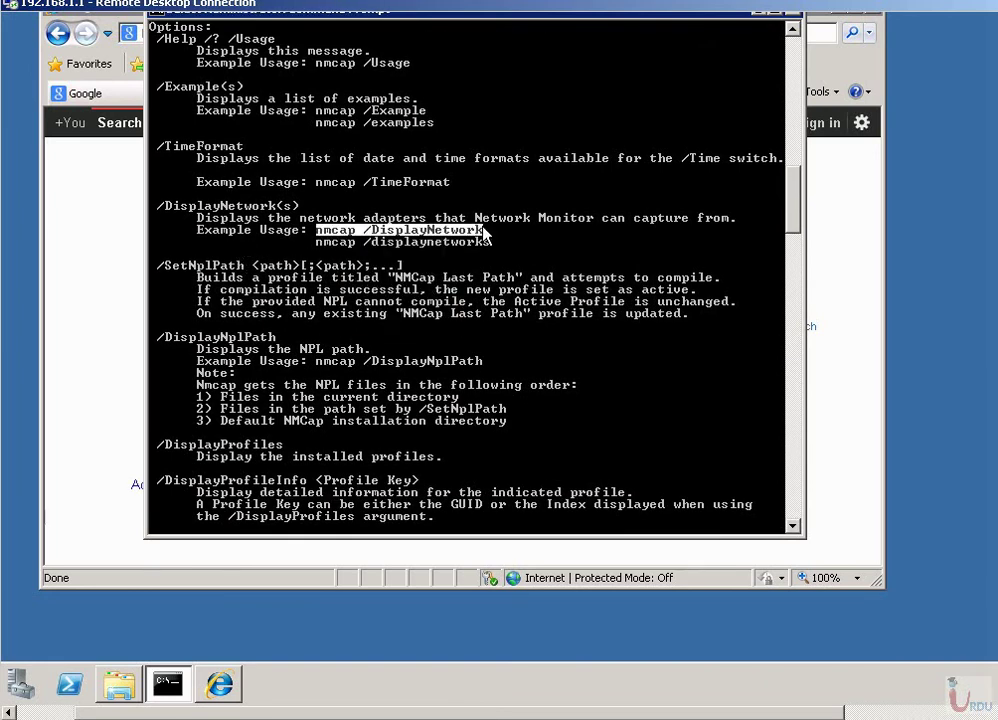
pyautogui.press('Return')
pyautogui.scroll(-6, 470, 379)
pyautogui.press('Return')
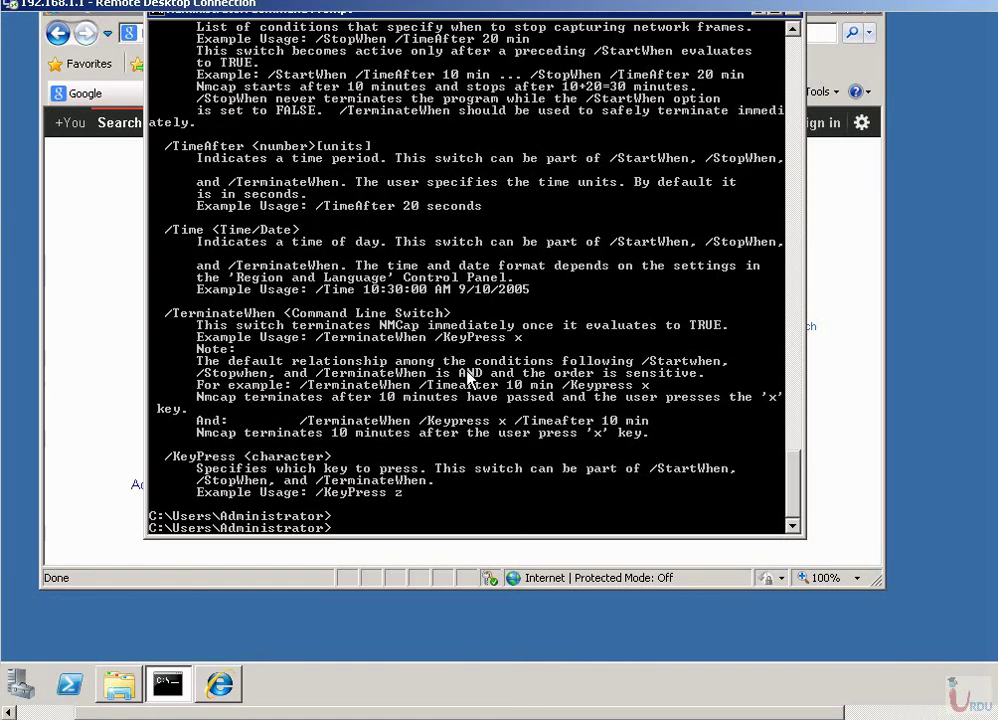
pyautogui.rightClick(465, 377)
pyautogui.click(496, 415)
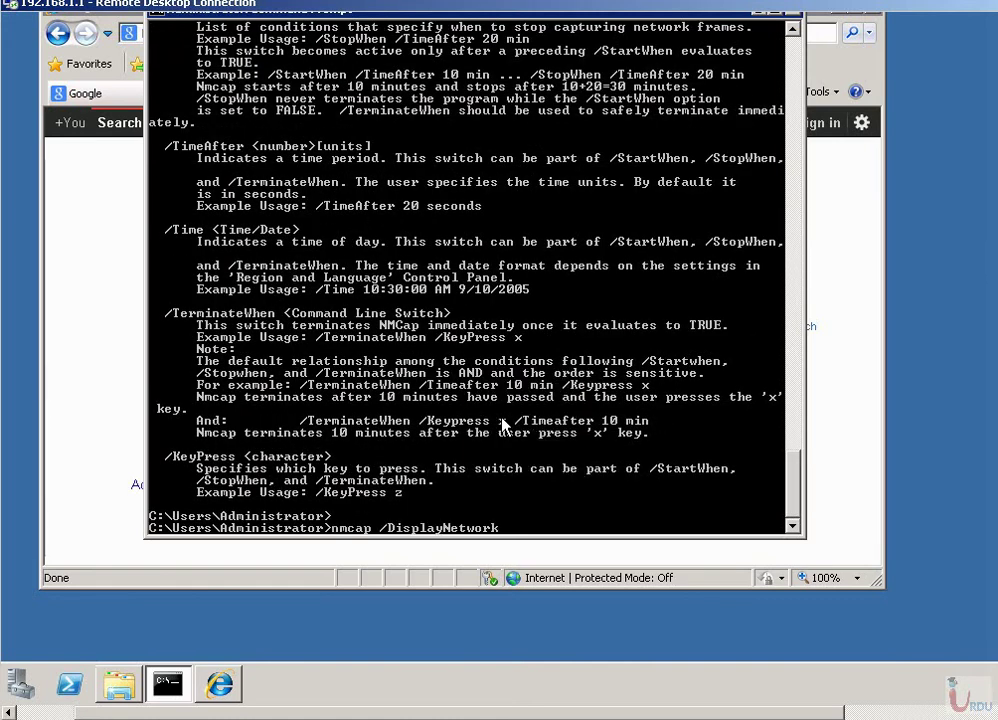
pyautogui.press('Return')
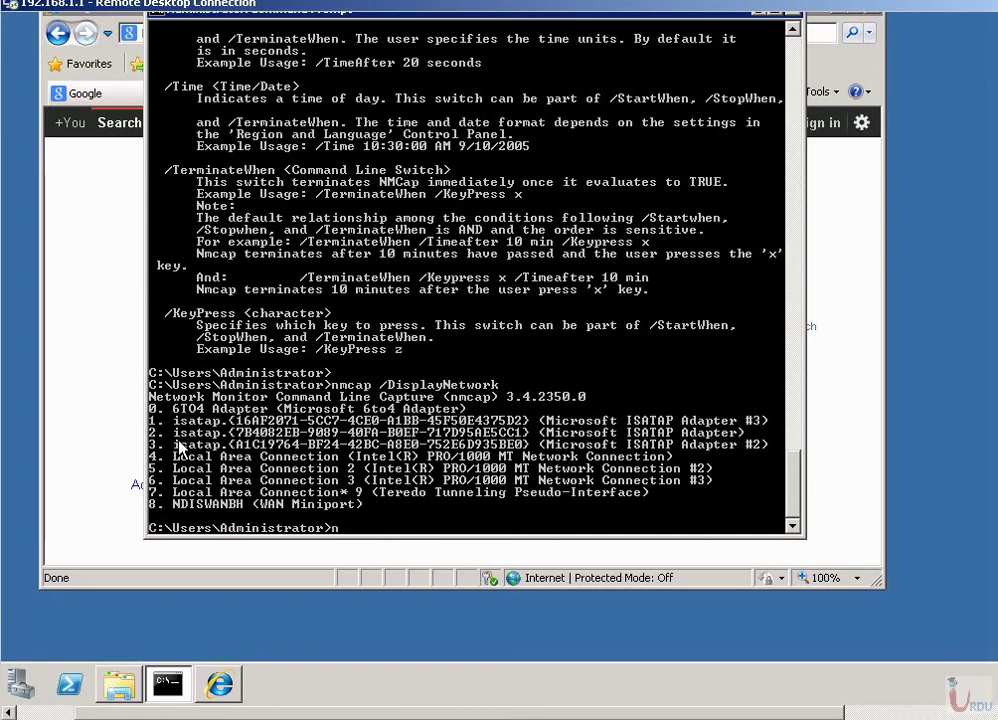
# - Start a DNS-only capture on all adapters with nmcap.exe /network * /capture DNS /file cature.cap
pyautogui.write('mcap.ex')
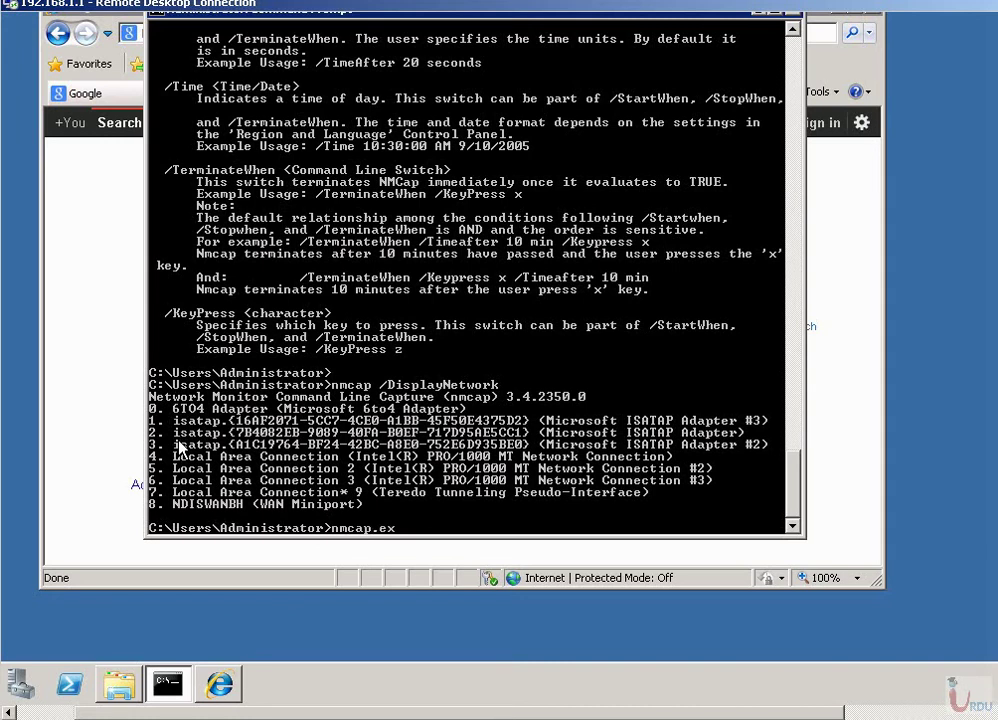
pyautogui.write('e /network *')
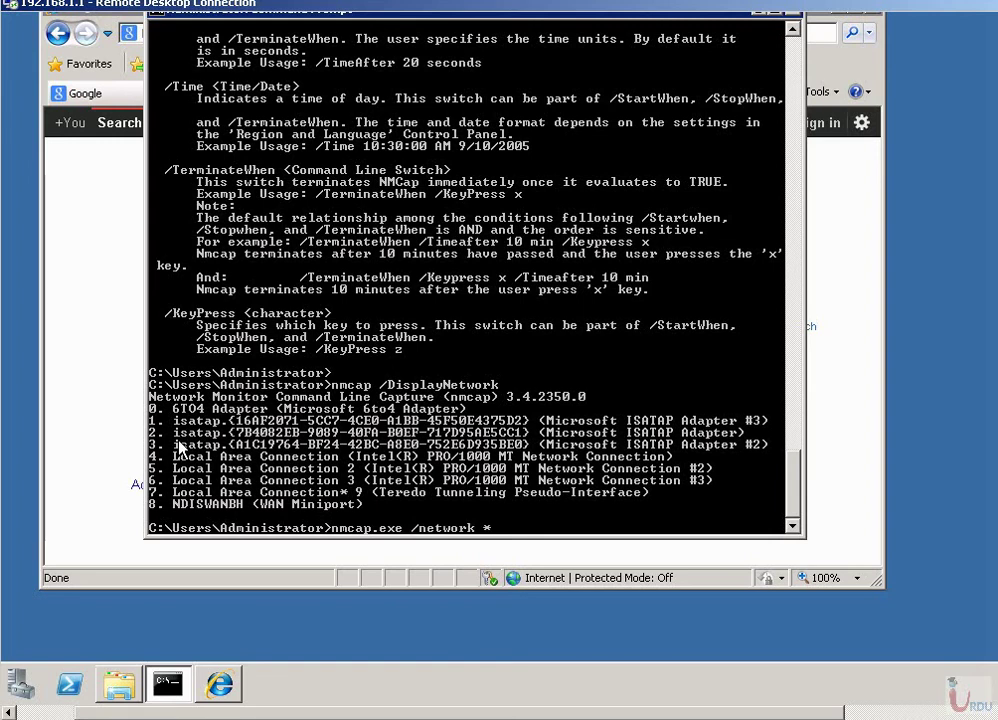
pyautogui.write(' /capture DNS')
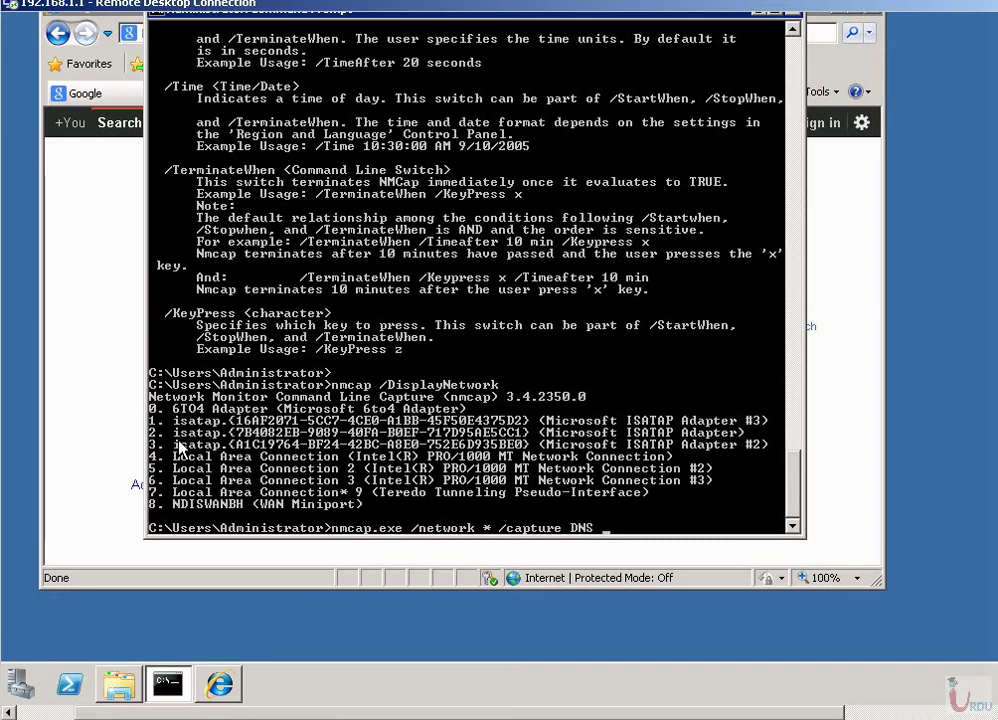
pyautogui.write(' /file cature')
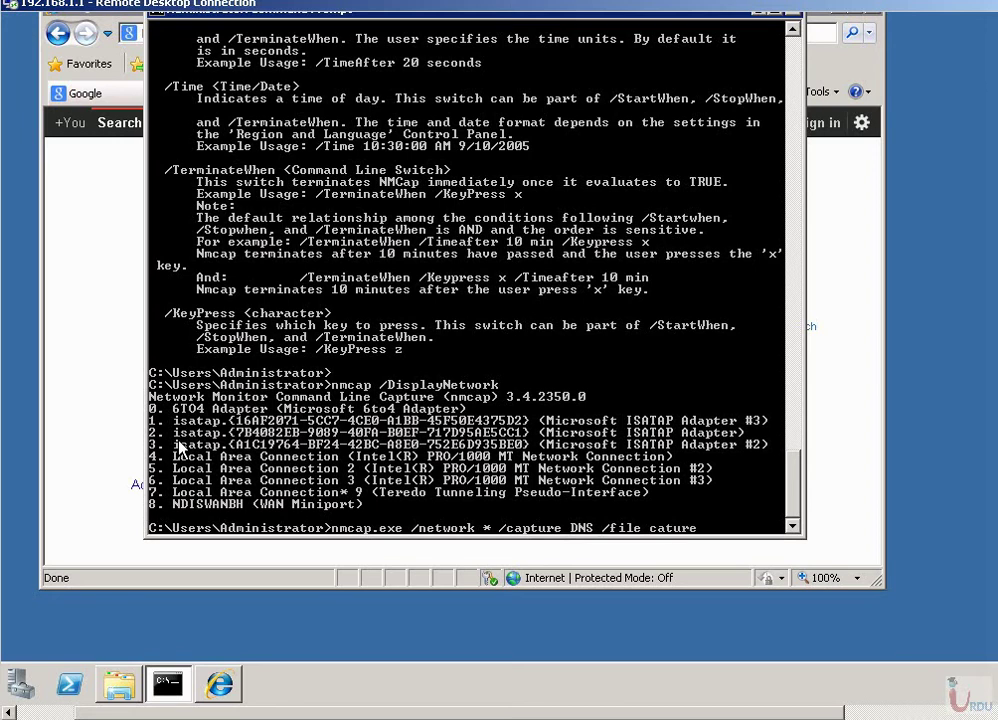
pyautogui.write('.cap')
pyautogui.press('Return')
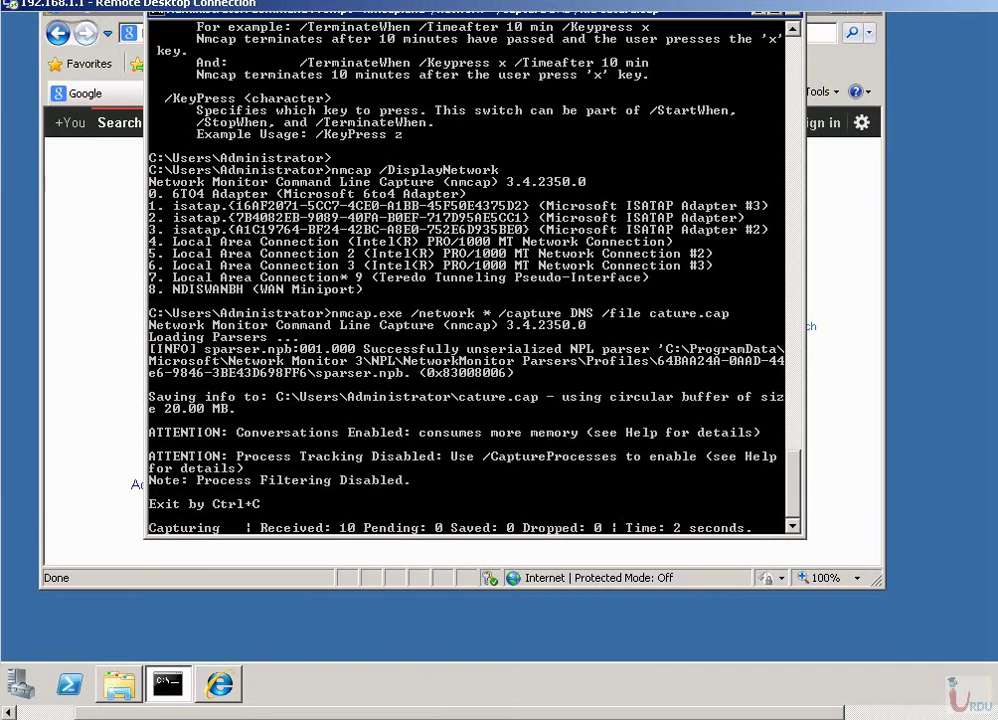
# - Reload the Google page in Internet Explorer to generate traffic, and stop the running nmcap capture in the Command Prompt
pyautogui.click(184, 555)
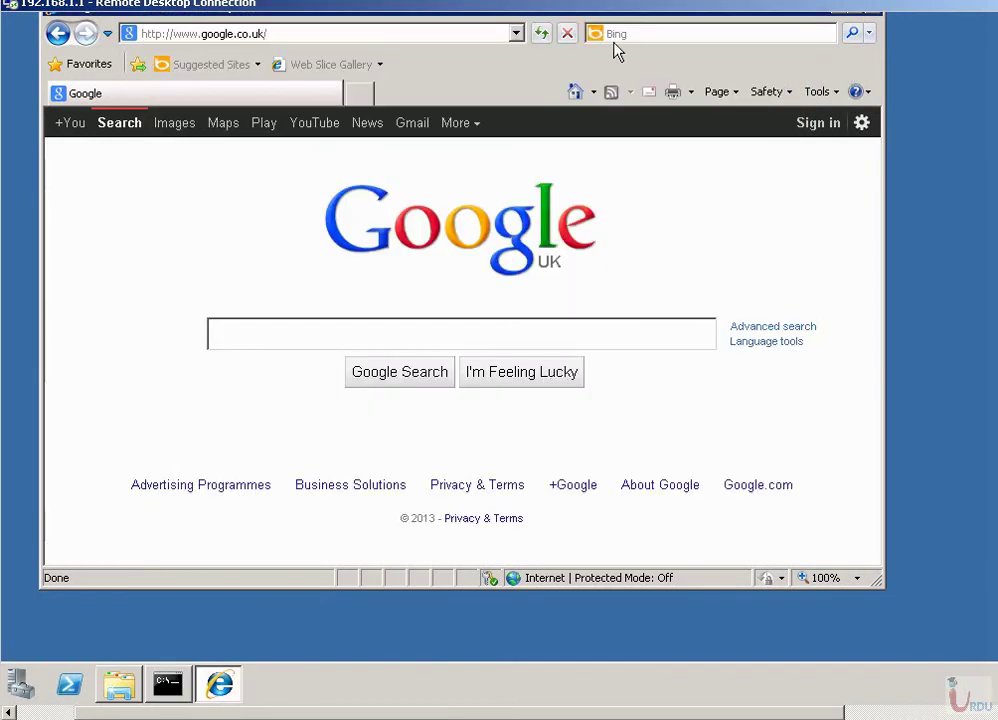
pyautogui.click(540, 34)
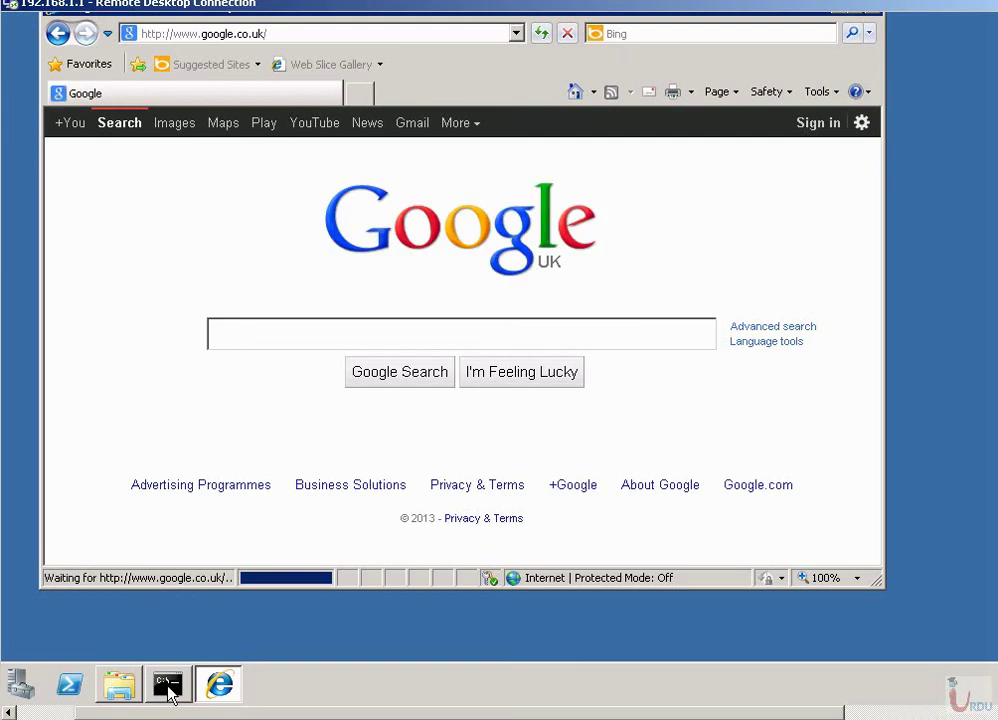
pyautogui.hotkey('alt', 'Tab')
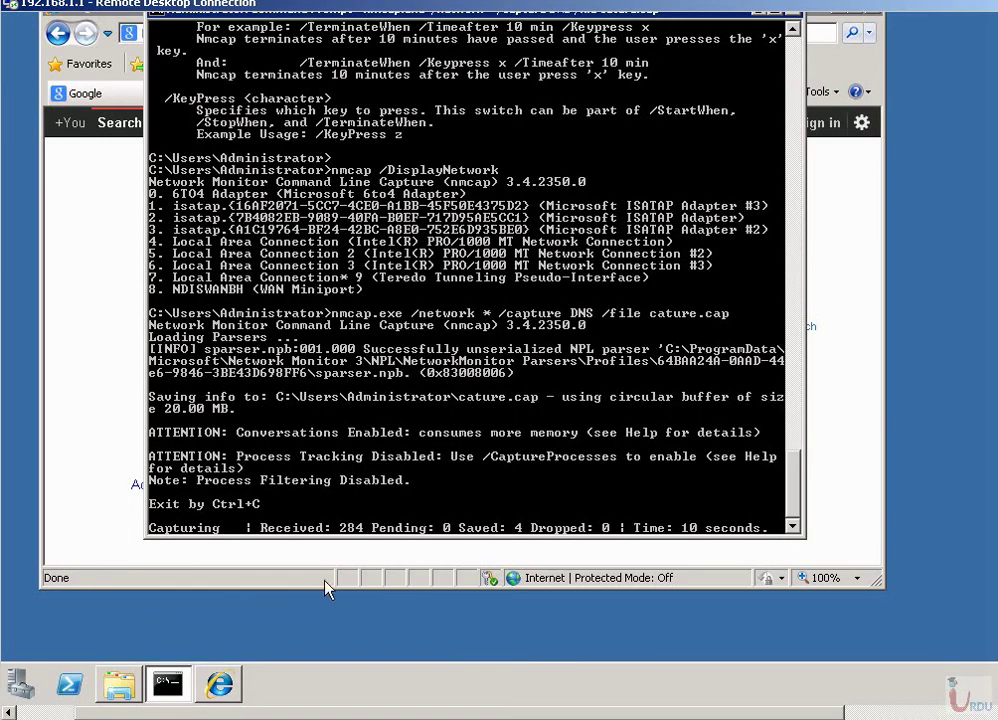
pyautogui.hotkey('ctrl', 'c')
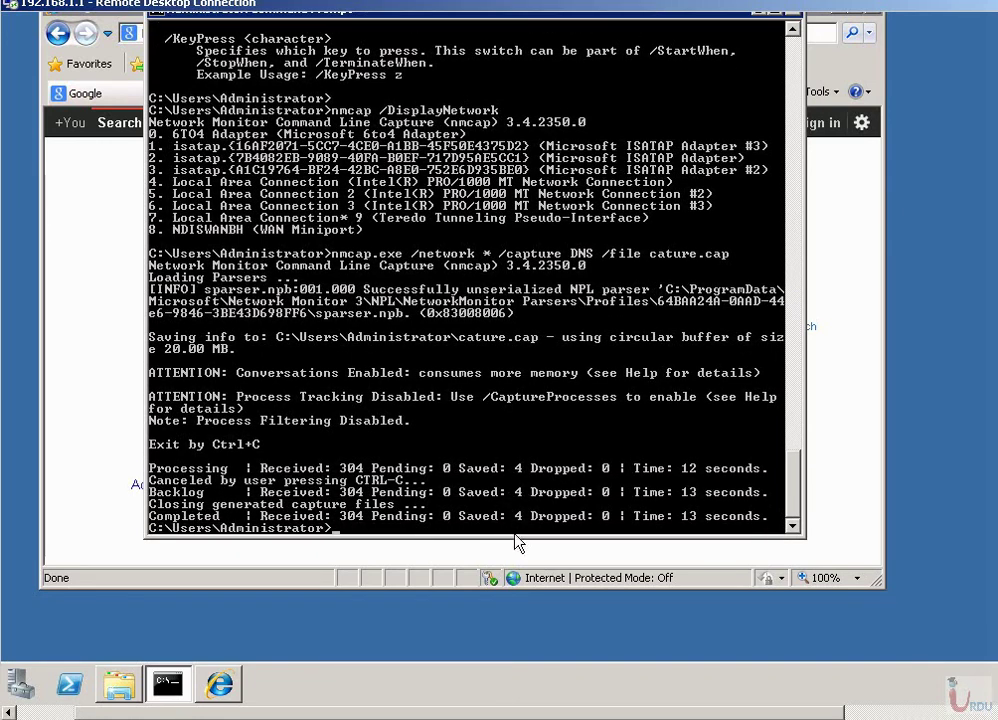
# - Open the cature capture file from the Administrator user folder in Network Monitor
pyautogui.click(115, 700)
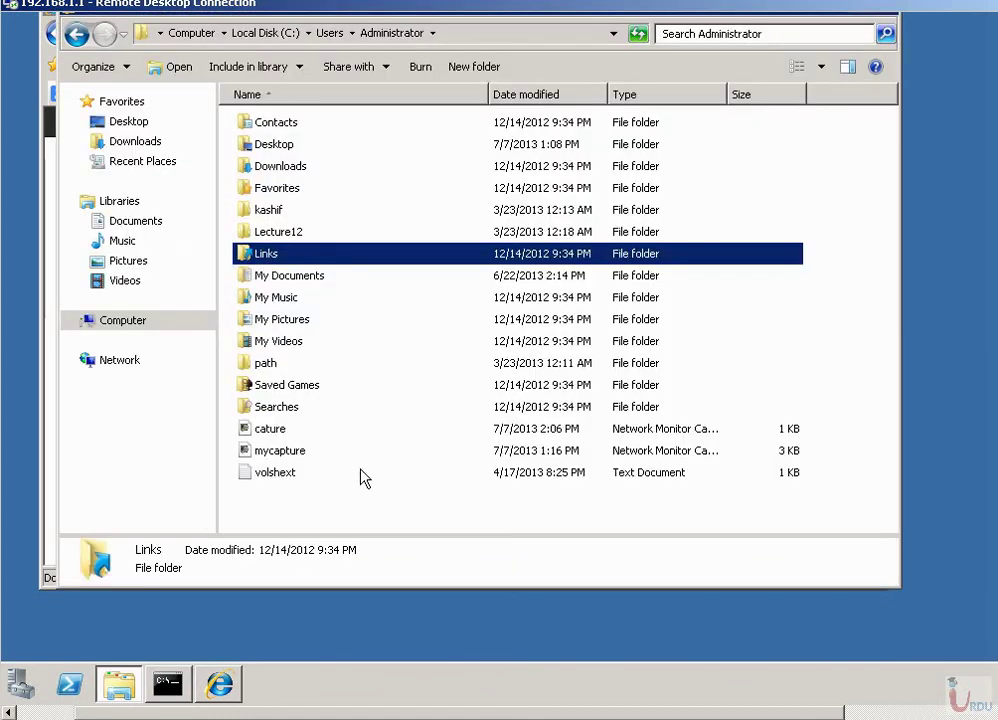
pyautogui.click(312, 470)
pyautogui.click(300, 453)
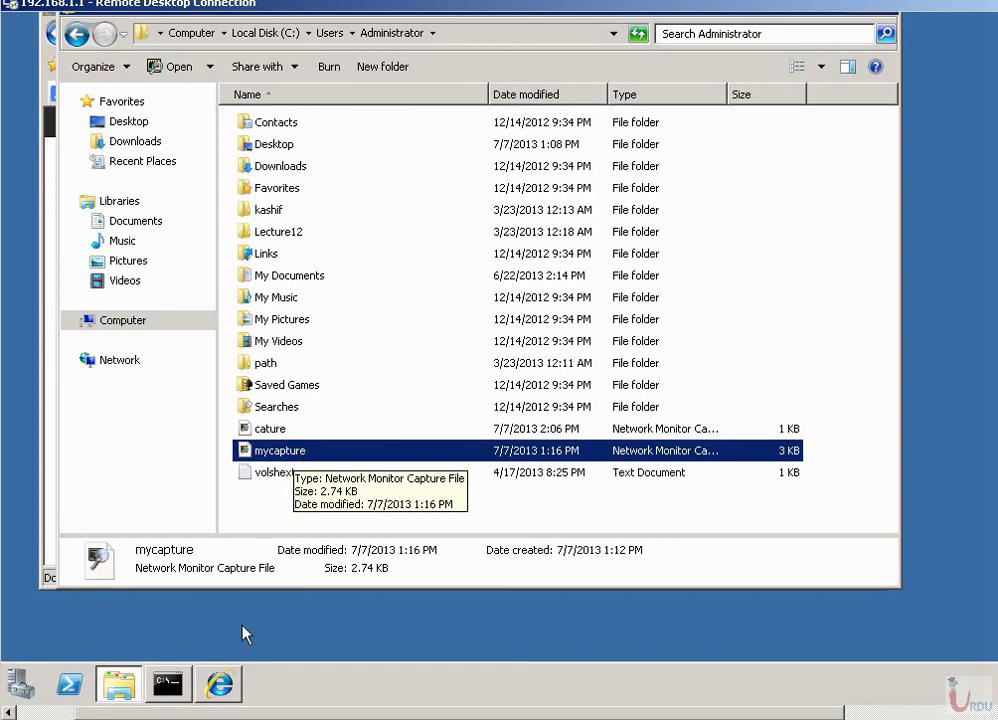
pyautogui.click(186, 685)
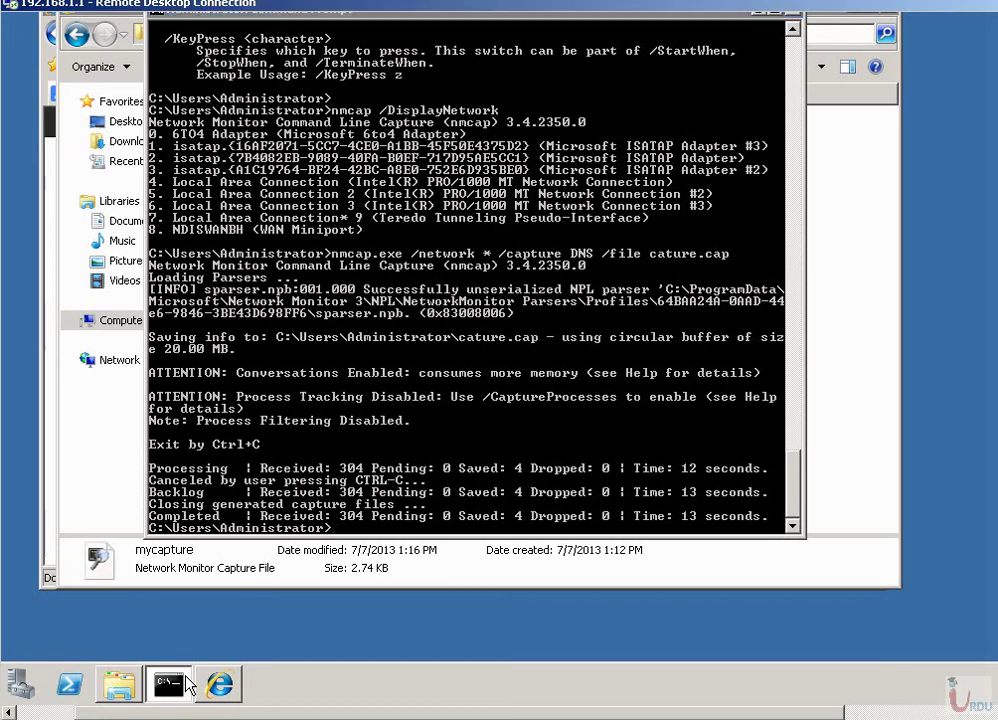
pyautogui.click(186, 685)
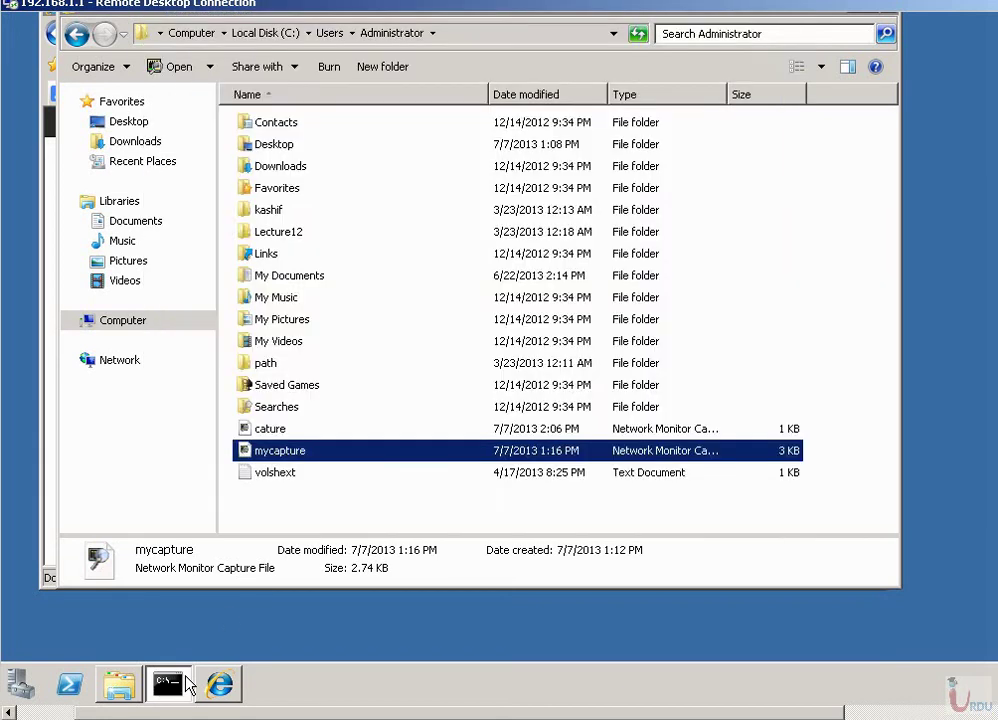
pyautogui.click(279, 430)
pyautogui.rightClick(279, 430)
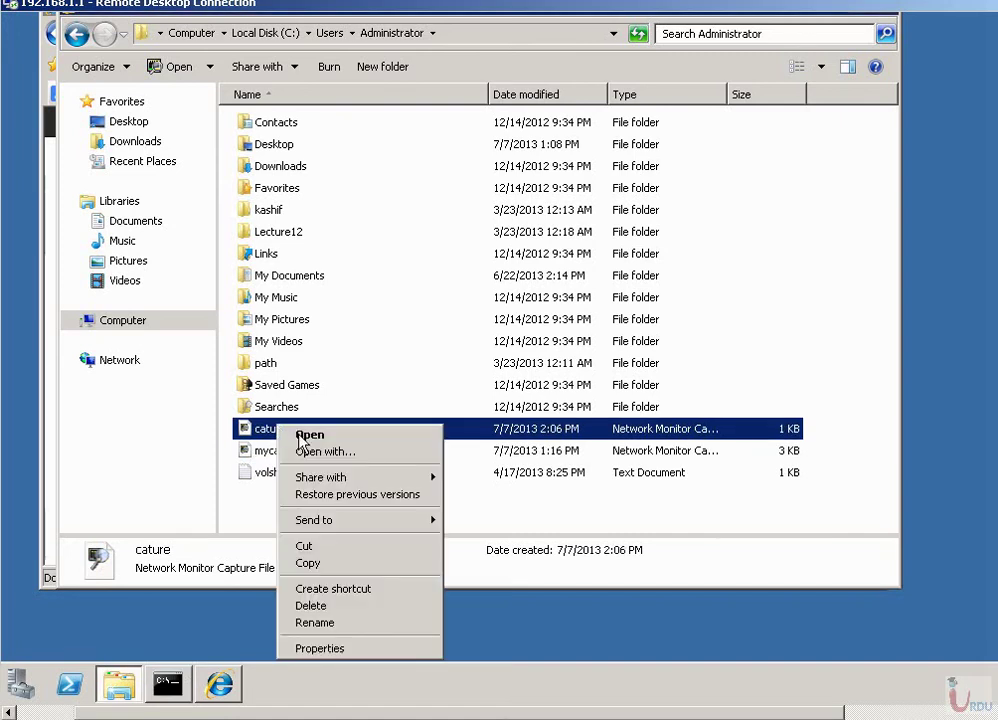
pyautogui.click(285, 438)
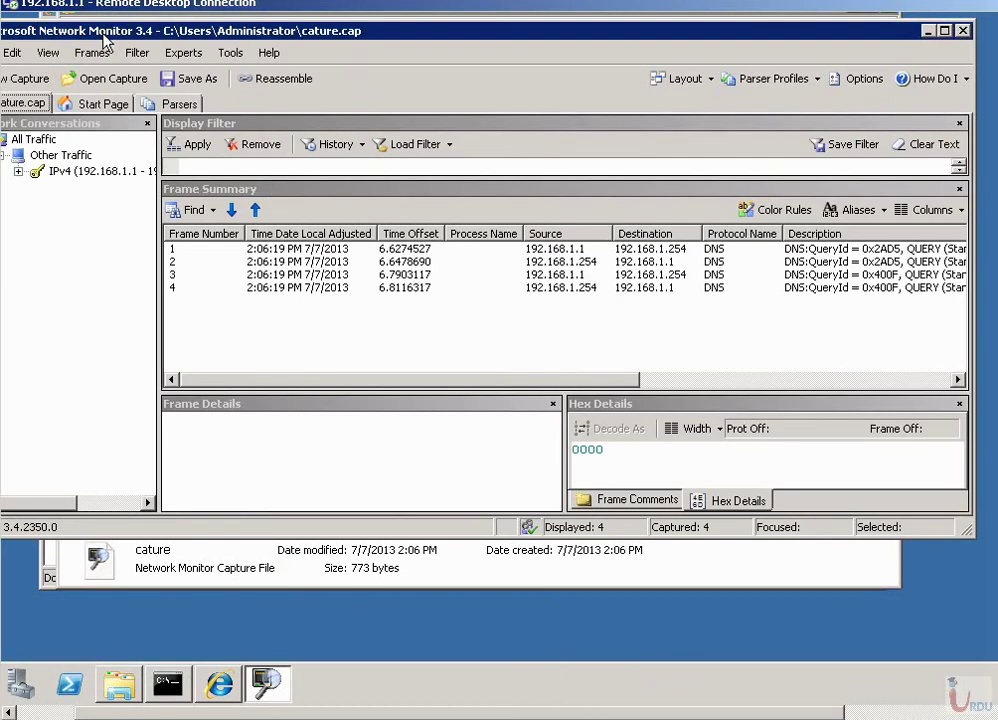
# - Examine the details of the captured DNS frames 2, 3 and 4 in cature.cap
pyautogui.click(284, 263)
pyautogui.click(285, 274)
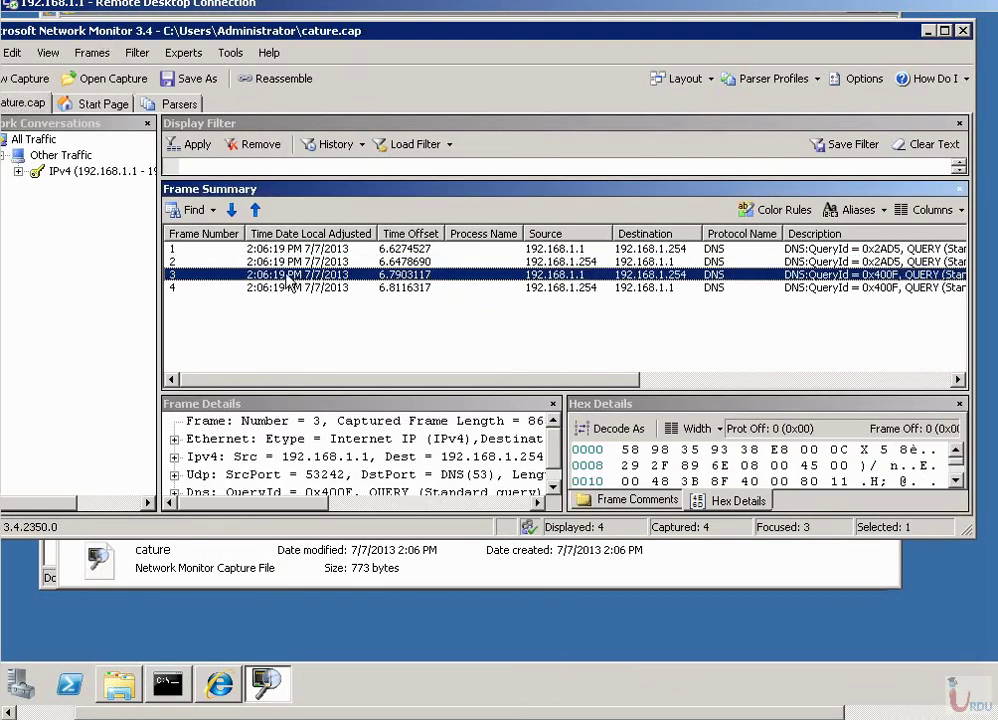
pyautogui.click(289, 287)
pyautogui.click(300, 262)
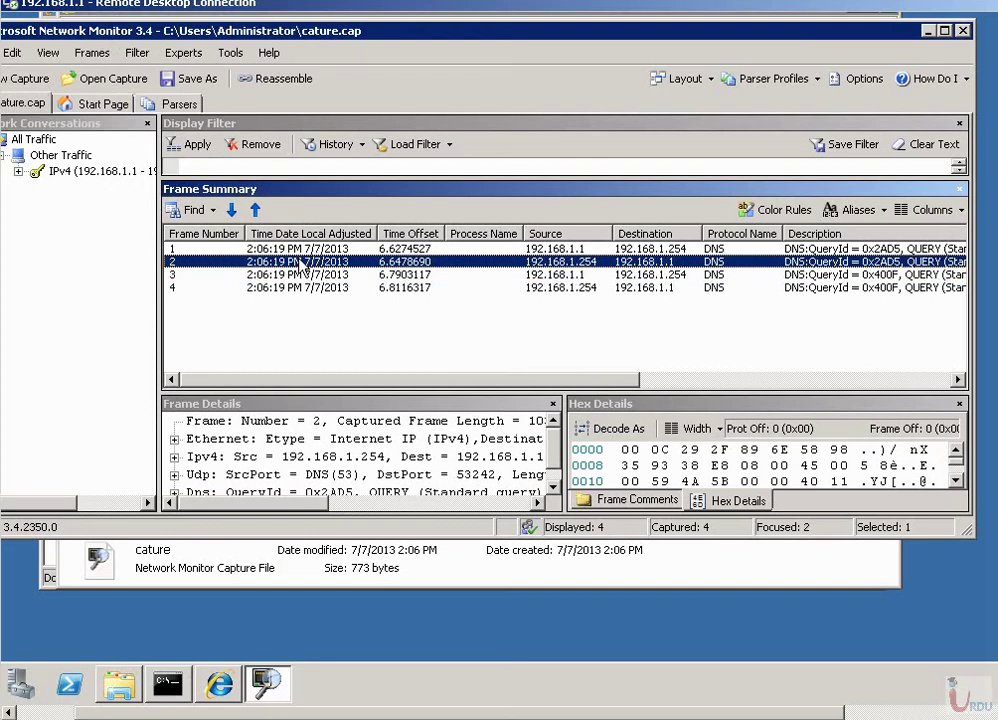
# - Start a new alias in the alias manager of cature.cap for the address 192.168.1.254
pyautogui.click(876, 210)
pyautogui.click(870, 236)
pyautogui.click(860, 210)
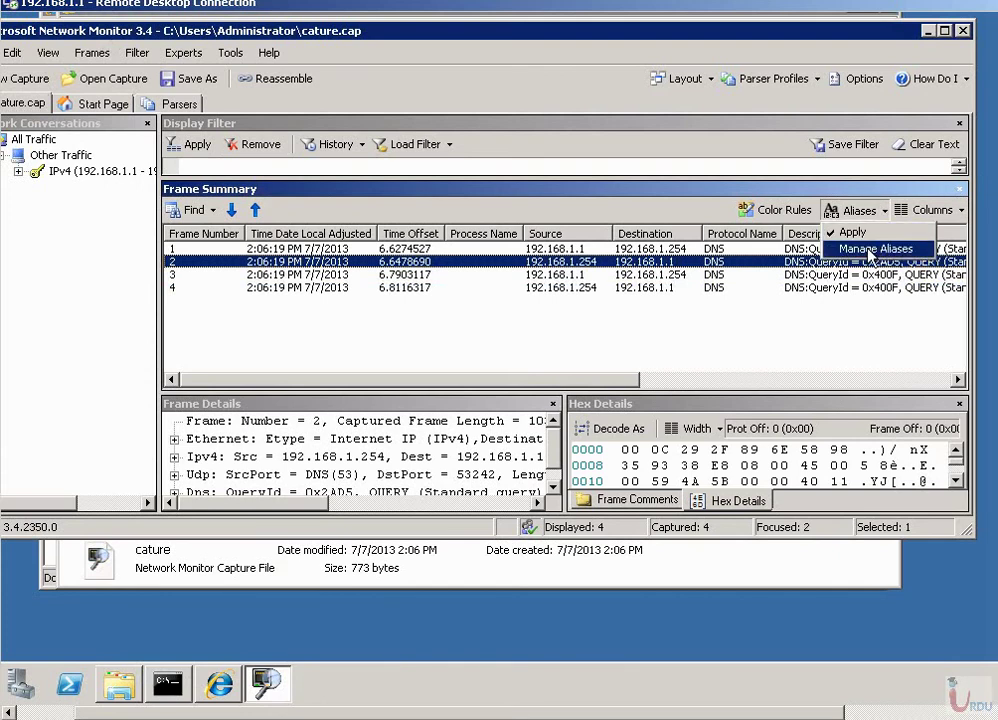
pyautogui.click(876, 248)
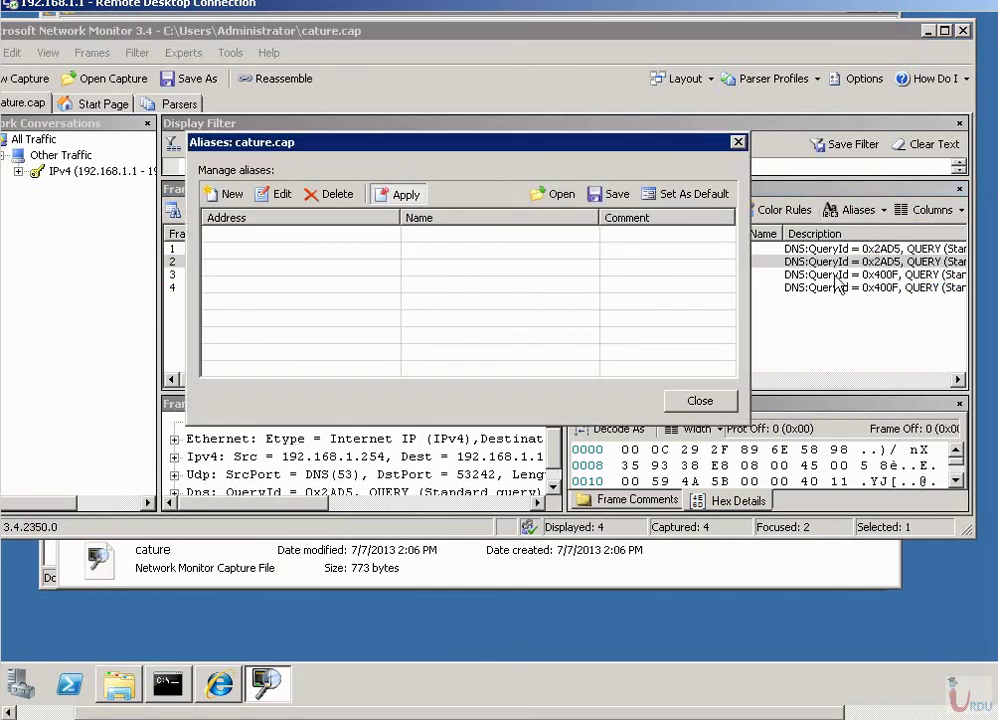
pyautogui.click(231, 195)
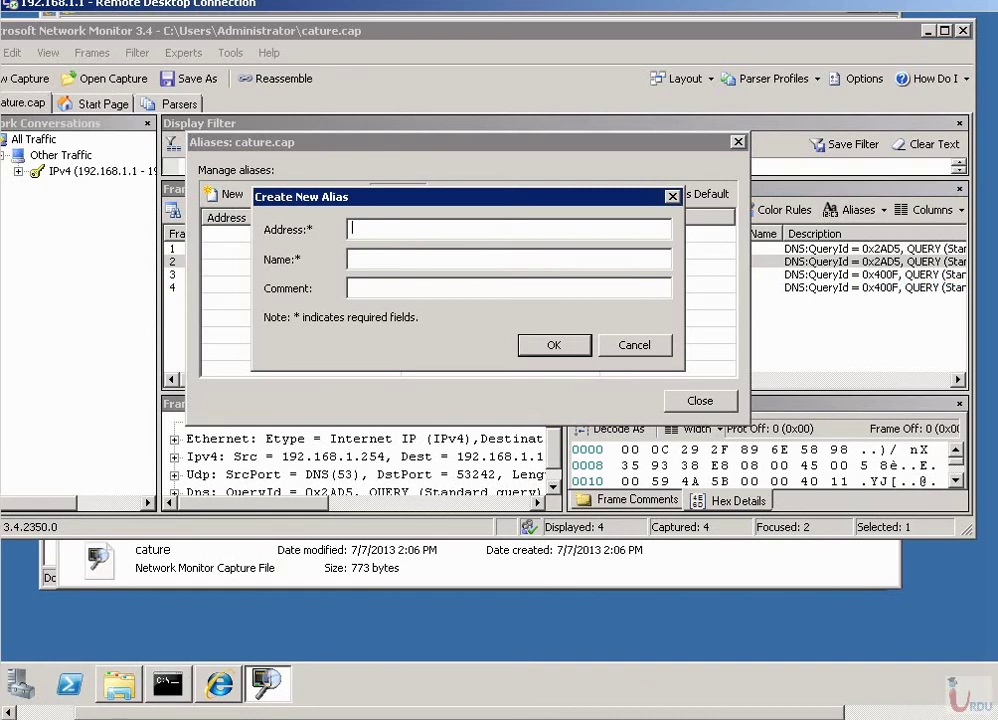
pyautogui.write('192.168')
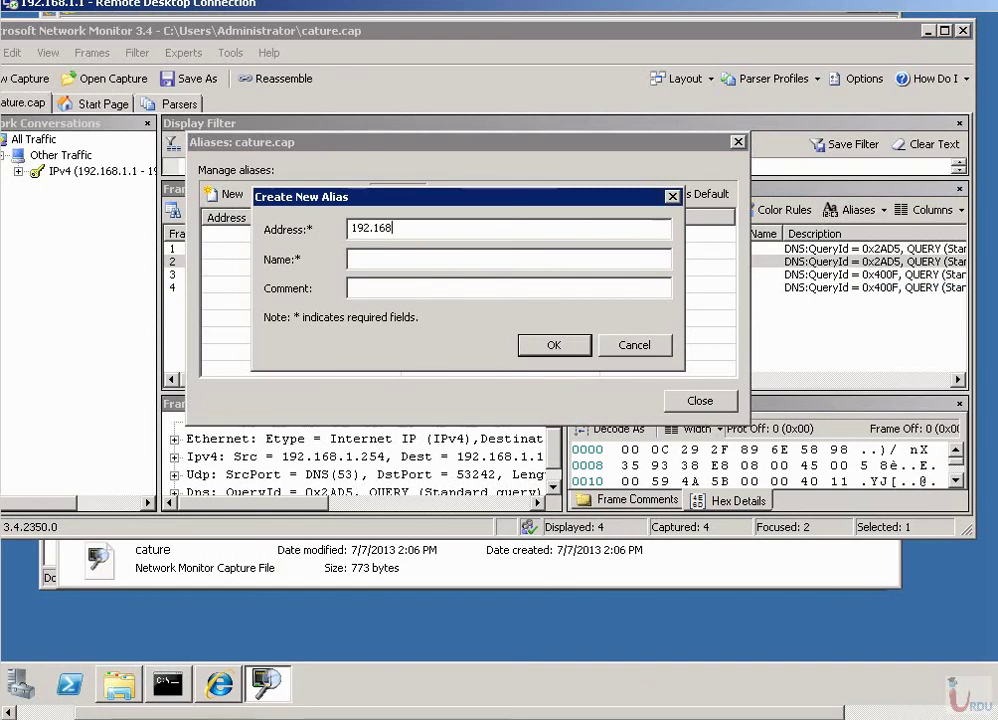
pyautogui.write('.1.254')
# - Name the new alias Gateway router, save it without a comment, and return to frame 2 in the frame summary
pyautogui.write('MY R')
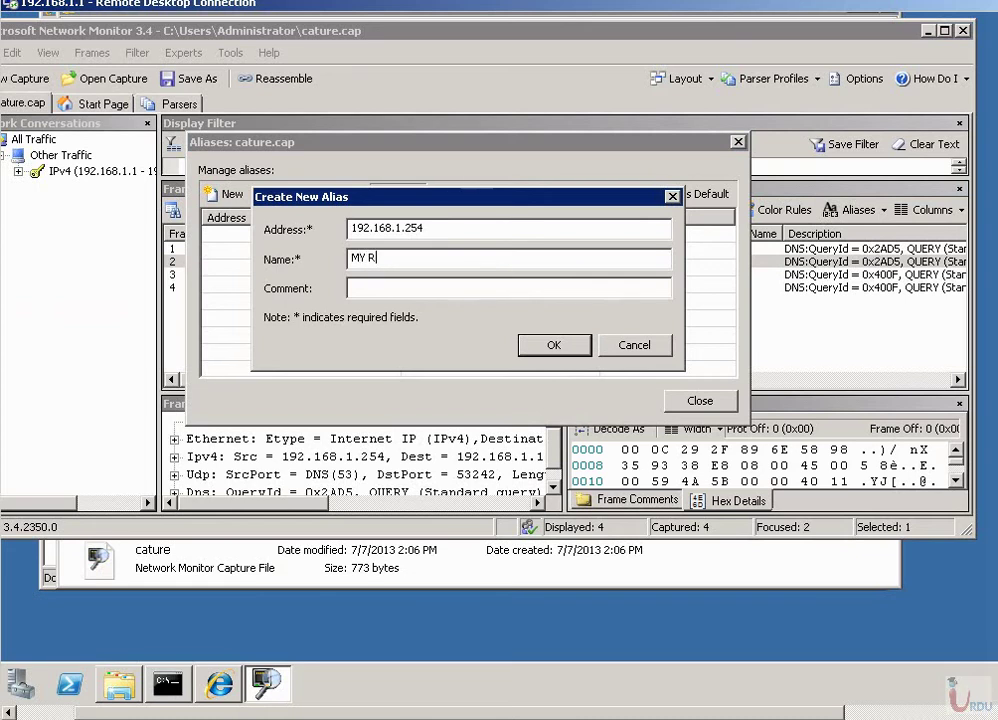
pyautogui.press('BackSpace')
pyautogui.press('BackSpace')
pyautogui.press('BackSpace')
pyautogui.press('BackSpace')
pyautogui.write('Gateway router')
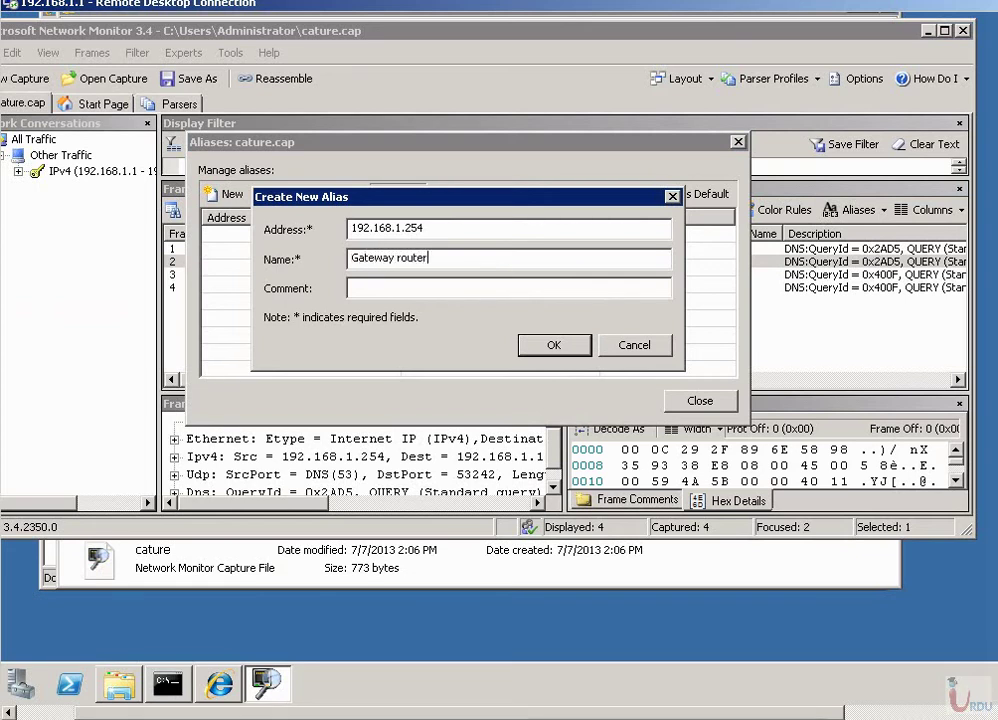
pyautogui.click(550, 343)
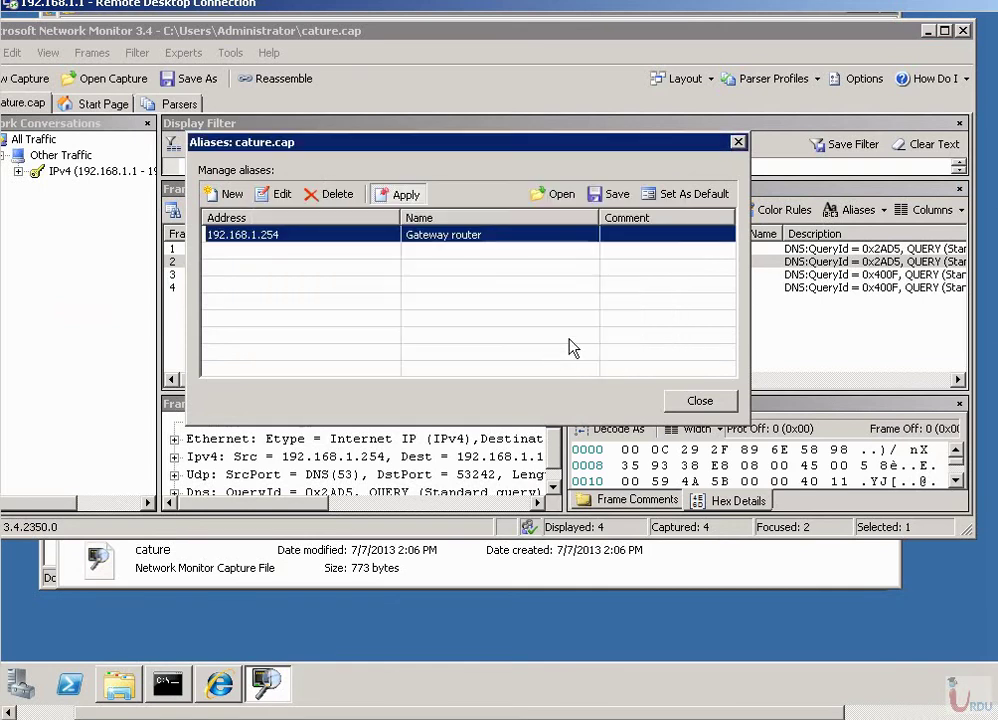
pyautogui.click(676, 401)
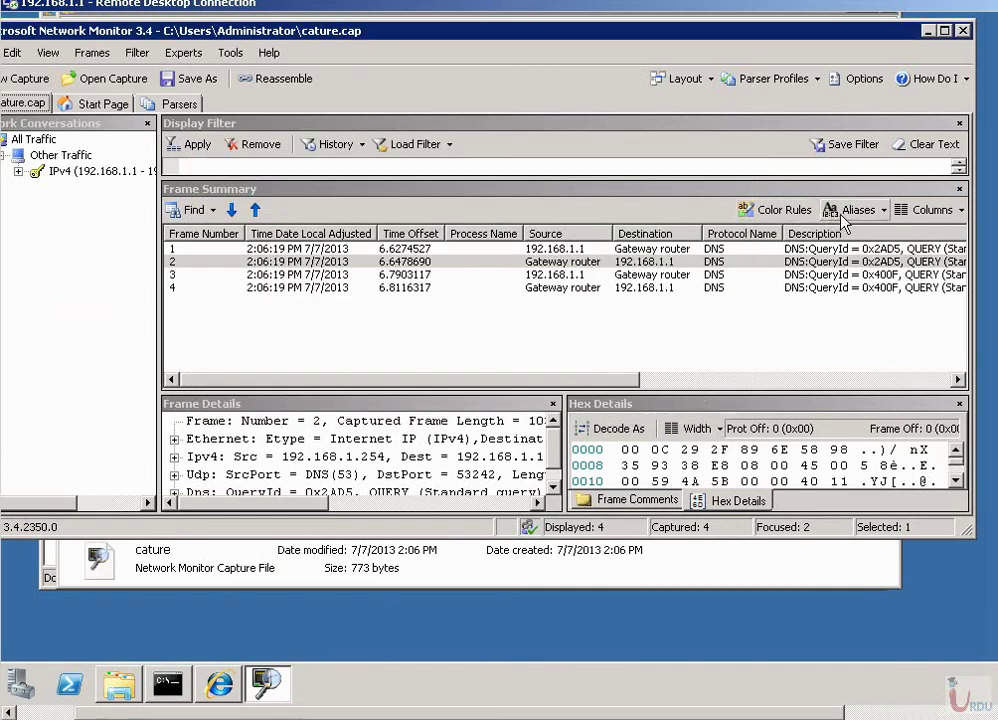
pyautogui.click(655, 264)
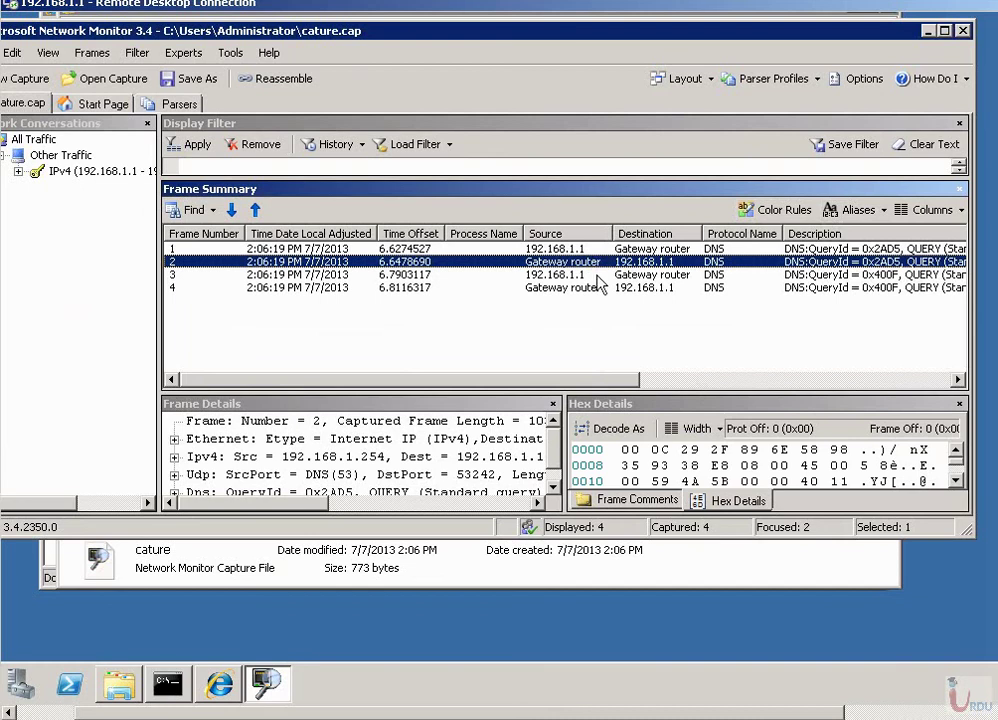